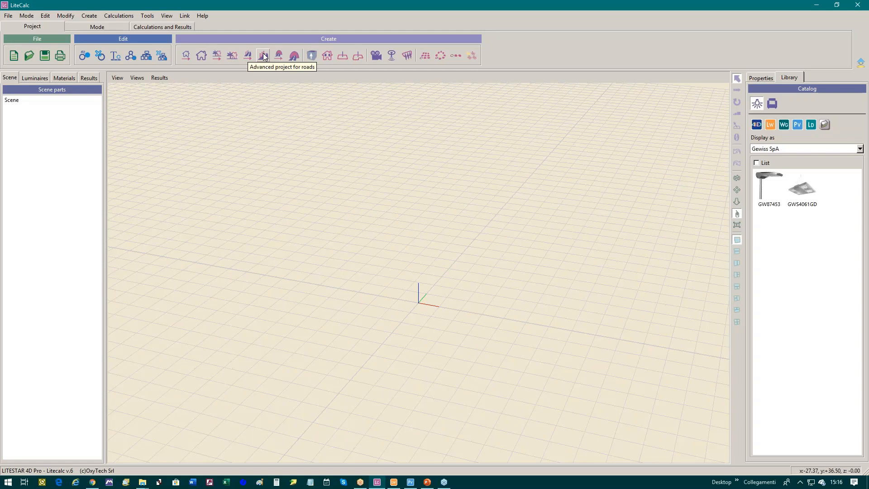
Step: Create an advanced road project and launch its automatic road calculation, then open the xlsx template download page
{"action": "left_click", "coordinate": [264, 56]}
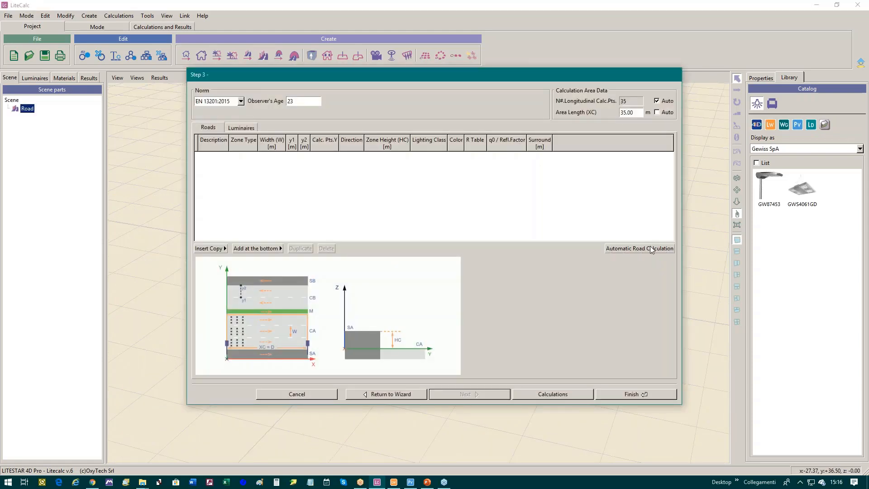
{"action": "left_click", "coordinate": [635, 249]}
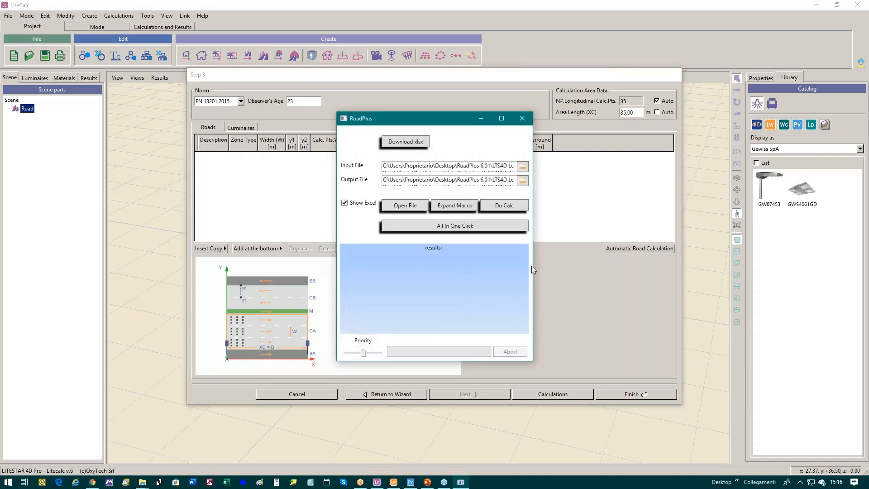
{"action": "left_click_drag", "start_coordinate": [533, 264], "coordinate": [706, 265]}
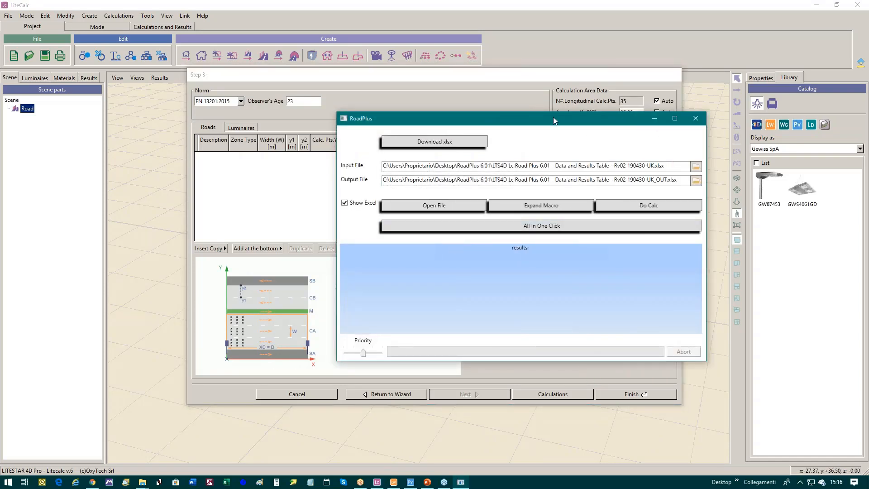
{"action": "left_click_drag", "start_coordinate": [517, 118], "coordinate": [447, 117]}
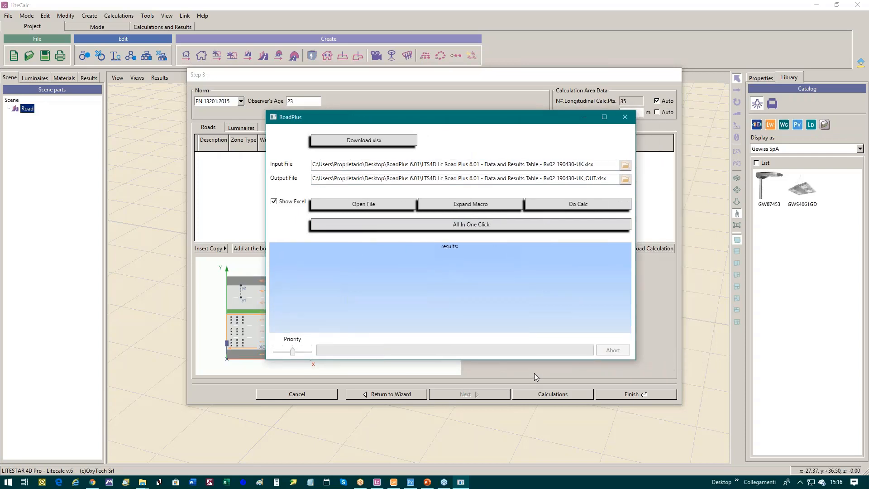
{"action": "left_click", "coordinate": [364, 140]}
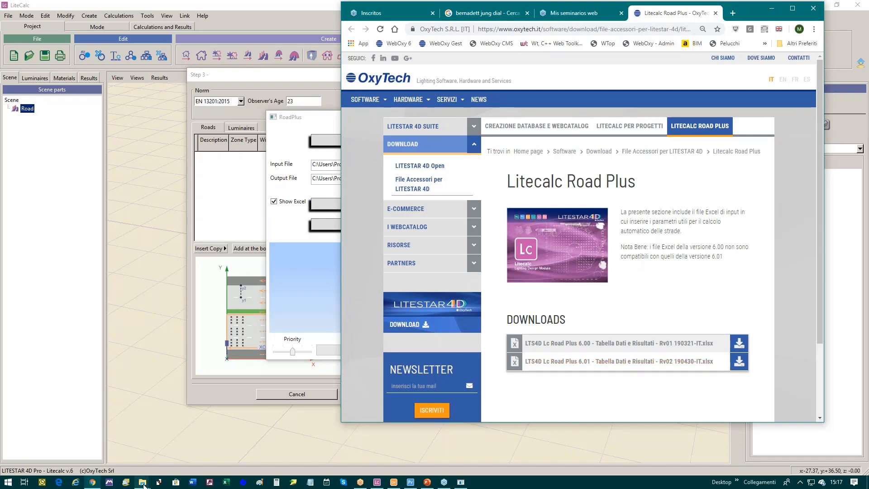
{"action": "left_click", "coordinate": [142, 482]}
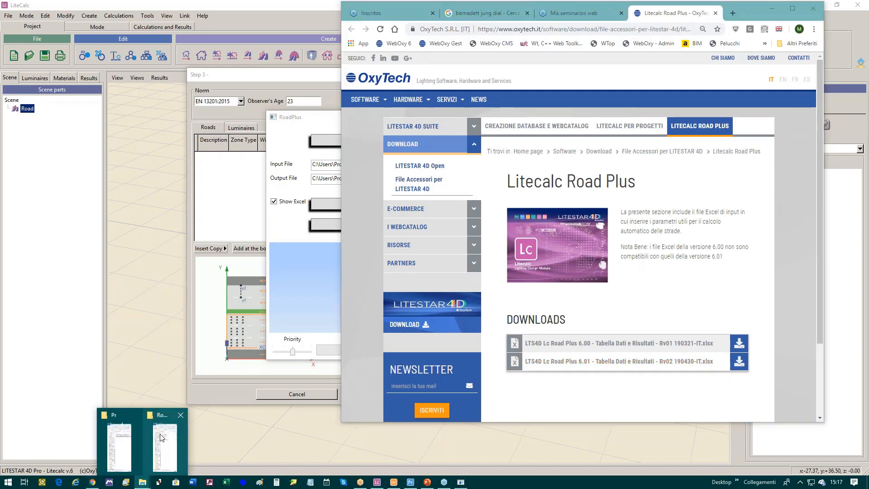
{"action": "mouse_move", "coordinate": [164, 436]}
{"action": "mouse_move", "coordinate": [128, 444]}
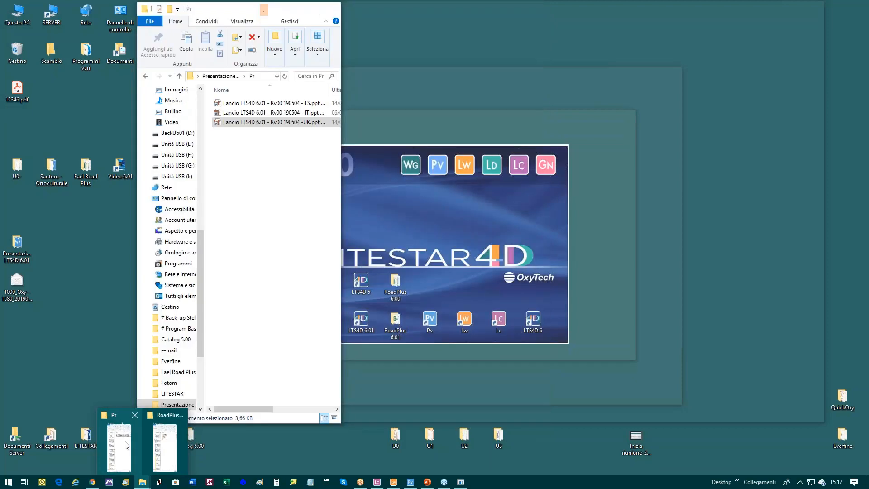
{"action": "left_click", "coordinate": [127, 445]}
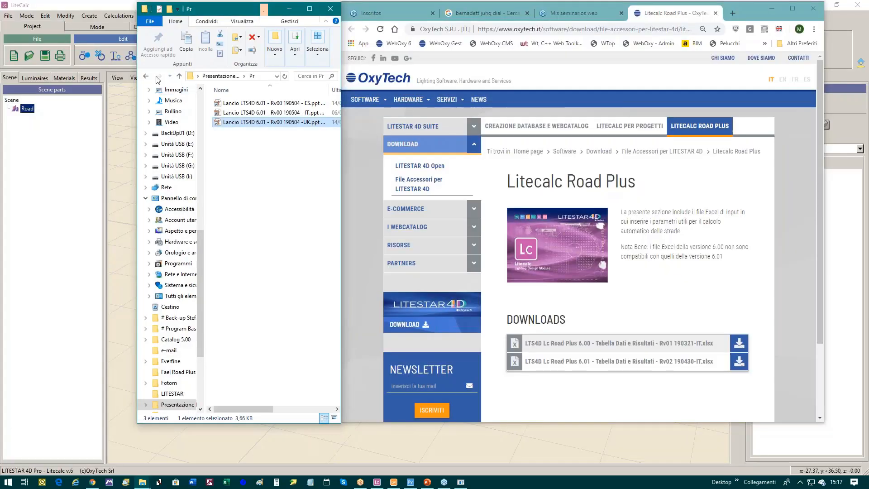
{"action": "left_click", "coordinate": [146, 77]}
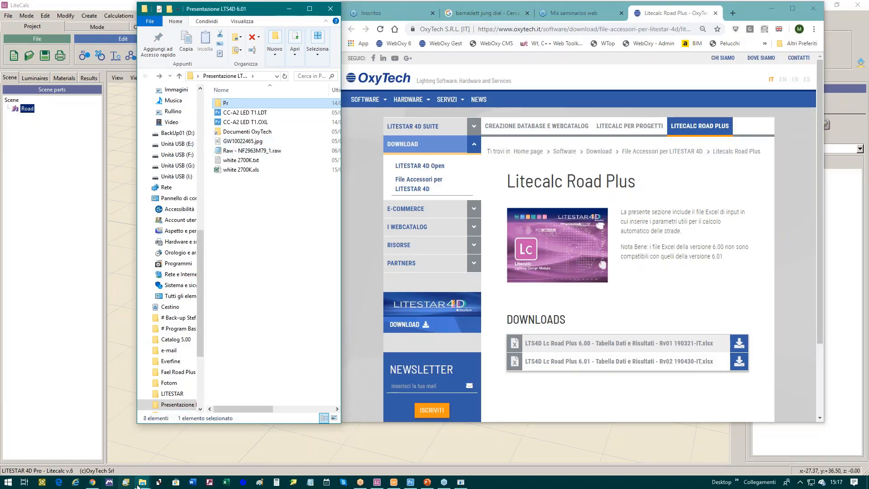
Step: Open the workbook Road Plus-UK.xlsx from the RoadPlus 6.01 folder
{"action": "mouse_move", "coordinate": [142, 481]}
{"action": "left_click", "coordinate": [160, 451]}
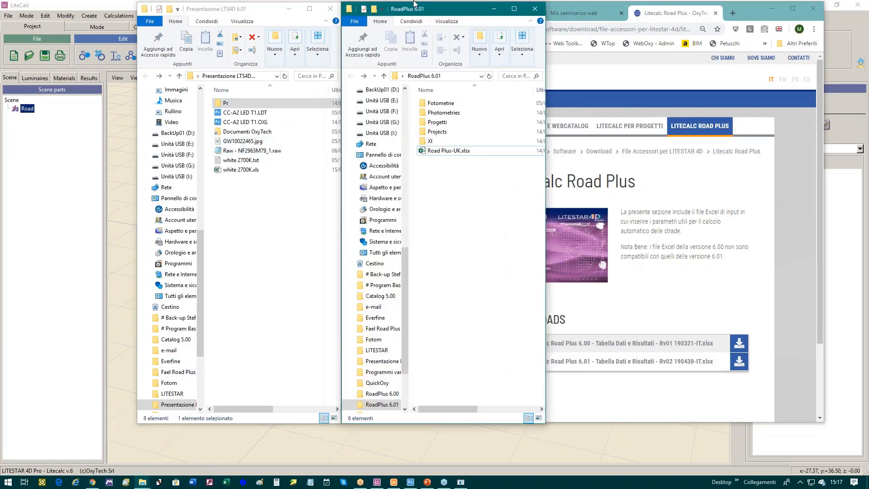
{"action": "left_click_drag", "start_coordinate": [433, 11], "coordinate": [228, 10]}
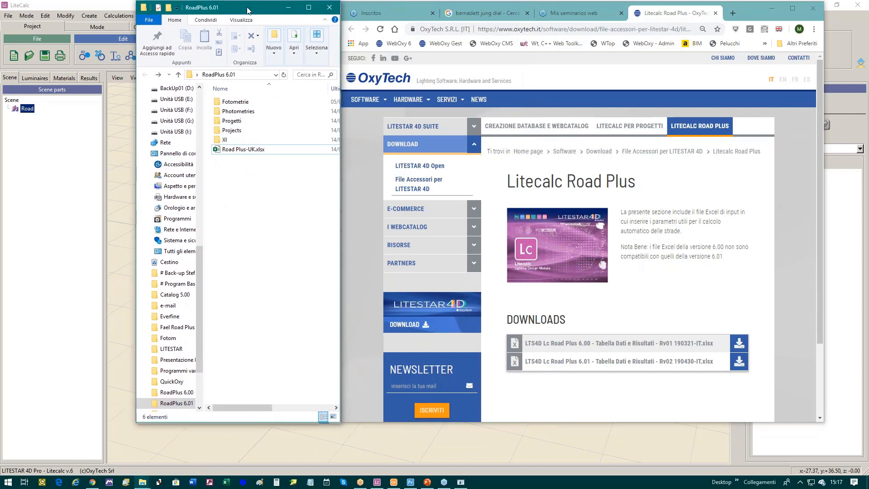
{"action": "double_click", "coordinate": [239, 152]}
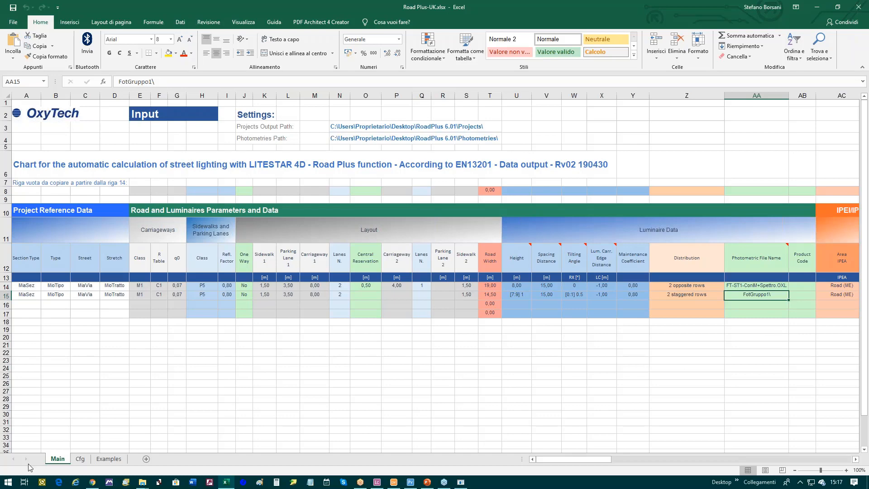
Step: Review the option lists on the Cfg sheet and the empty input rows on the Examples sheet
{"action": "left_click", "coordinate": [80, 458]}
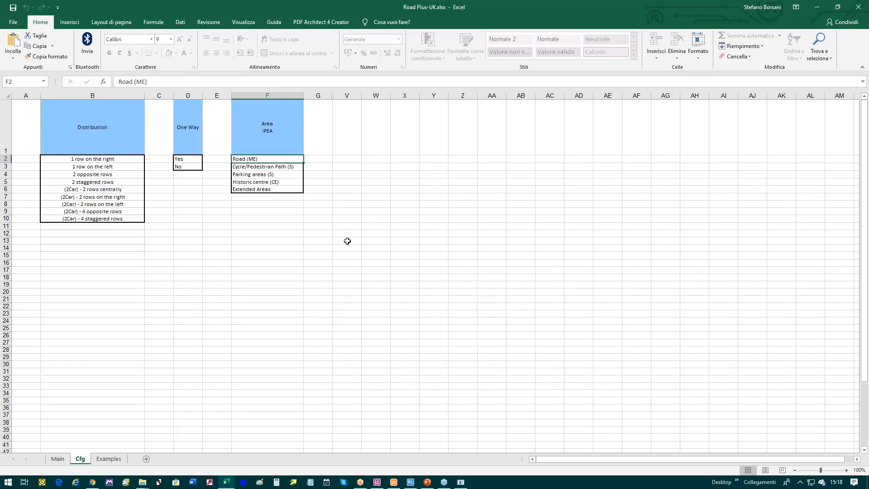
{"action": "left_click", "coordinate": [110, 459]}
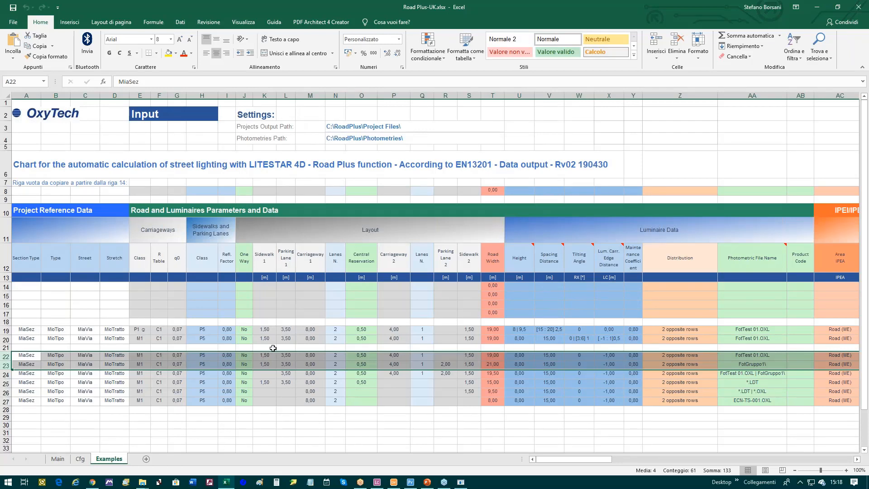
{"action": "left_click_drag", "start_coordinate": [6, 287], "coordinate": [13, 321]}
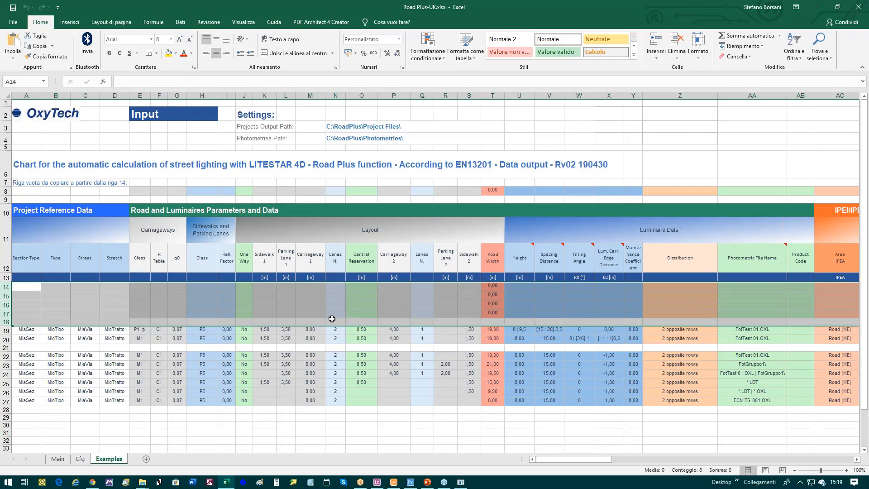
{"action": "left_click", "coordinate": [261, 295]}
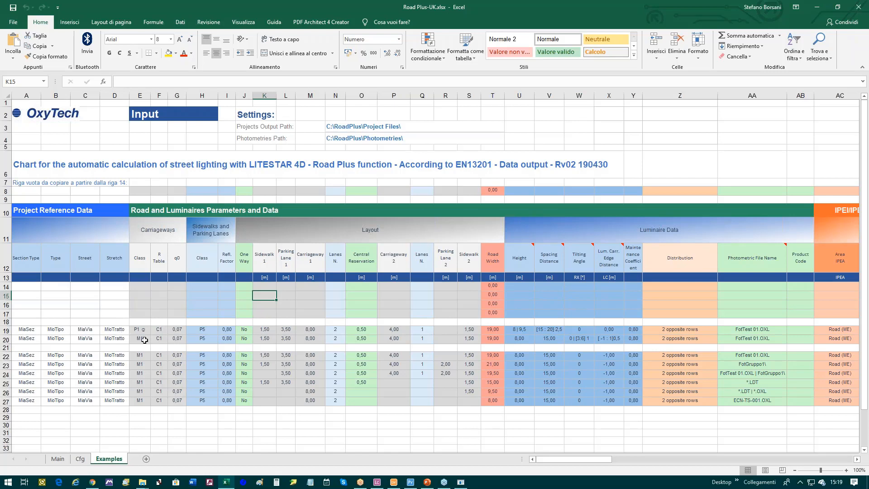
Step: Examine how the luminaire height and spacing distance variants are written in row 19 of the Examples sheet
{"action": "left_click", "coordinate": [523, 331]}
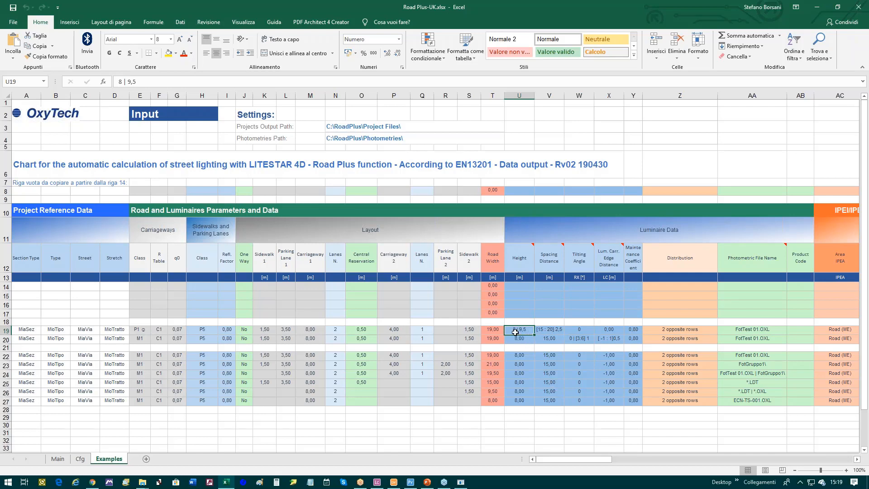
{"action": "mouse_move", "coordinate": [524, 257]}
{"action": "left_click", "coordinate": [546, 329]}
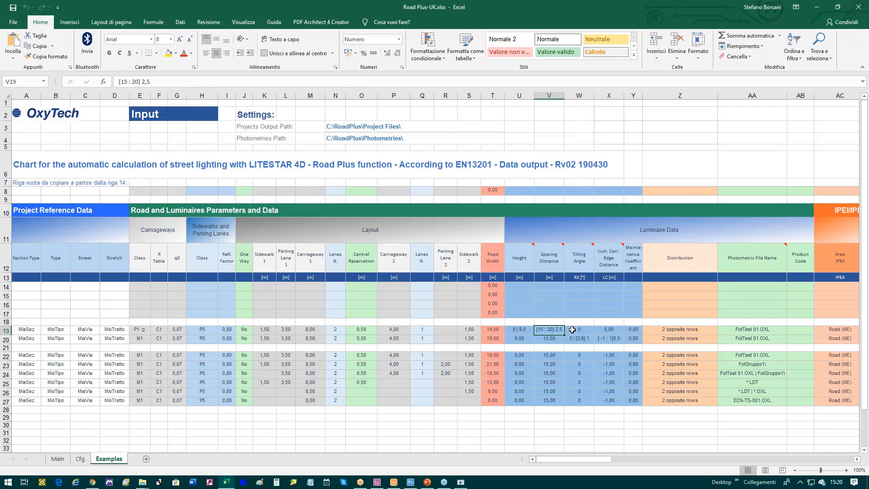
Step: Examine the distribution, photometric file name and project columns along row 19 of the Examples sheet
{"action": "left_click", "coordinate": [689, 332]}
{"action": "key", "text": "Right"}
{"action": "key", "text": "Right"}
{"action": "key", "text": "Right"}
{"action": "key", "text": "Right"}
{"action": "key", "text": "Right"}
{"action": "key", "text": "Right"}
{"action": "key", "text": "Right"}
{"action": "key", "text": "Right"}
{"action": "key", "text": "Right"}
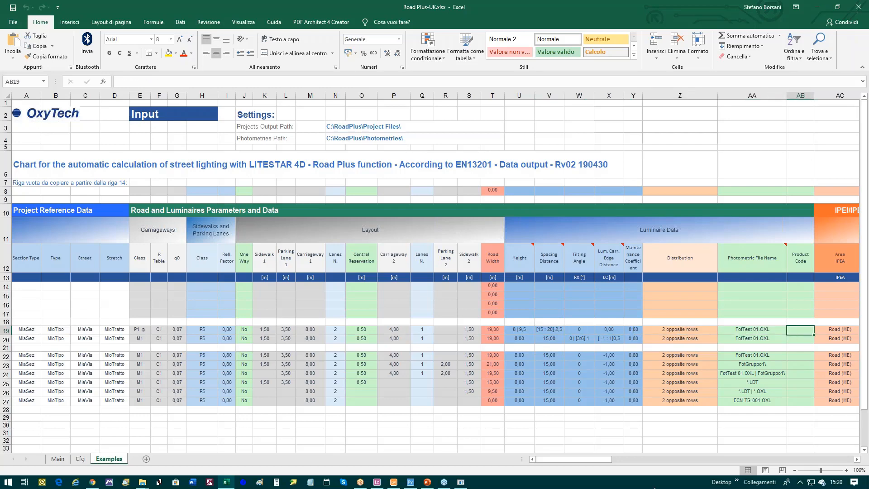
{"action": "key", "text": "Left"}
{"action": "key", "text": "Left"}
{"action": "key", "text": "Left"}
{"action": "key", "text": "Left"}
{"action": "key", "text": "Left"}
{"action": "key", "text": "Left"}
{"action": "key", "text": "Left"}
{"action": "key", "text": "Left"}
{"action": "key", "text": "Left"}
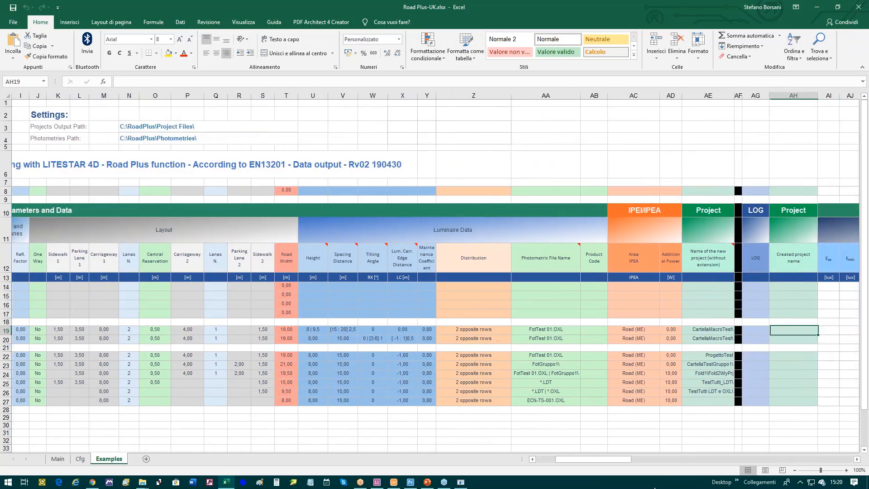
{"action": "key", "text": "Right"}
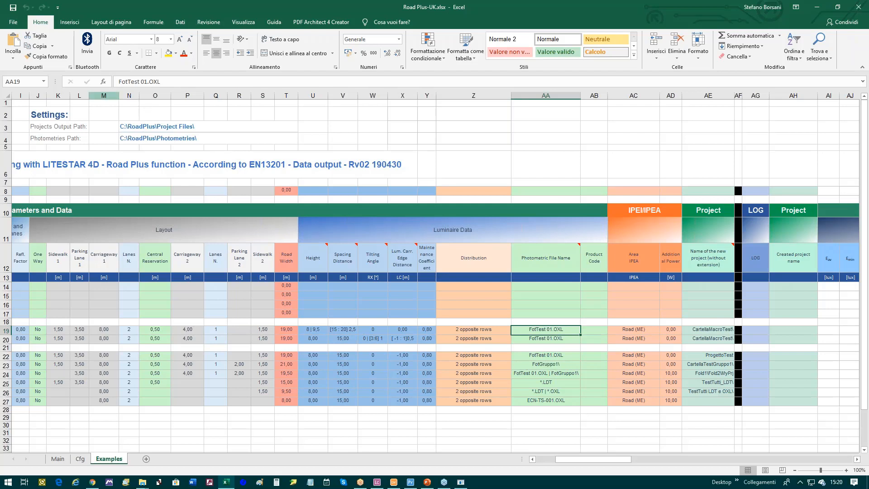
Step: Examine the photometries path setting and the wildcard photometric file entry in row 25 of the Examples sheet
{"action": "left_click", "coordinate": [134, 138]}
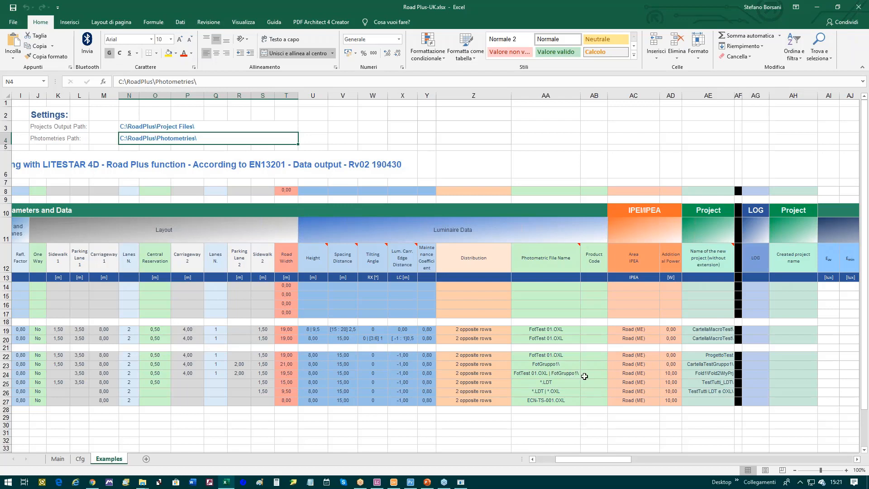
{"action": "left_click", "coordinate": [539, 384]}
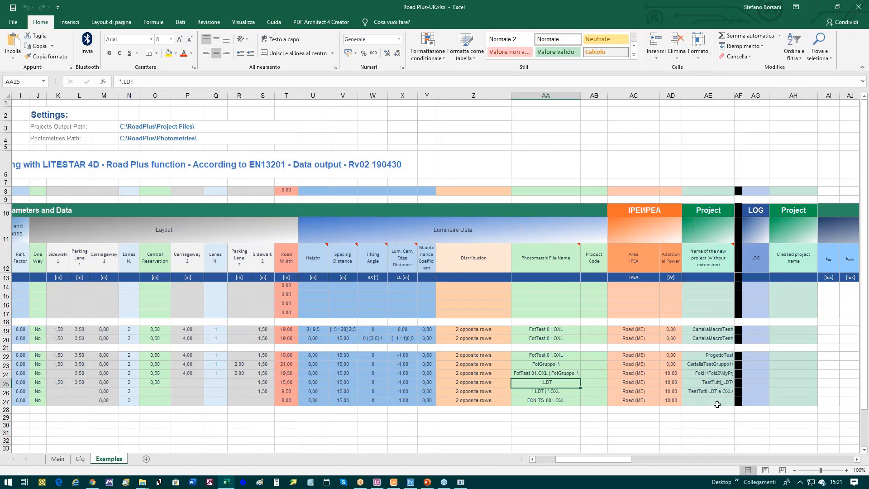
Step: Examine row 27 of the Examples sheet from the project reference data through to the new project name column
{"action": "left_click", "coordinate": [704, 400]}
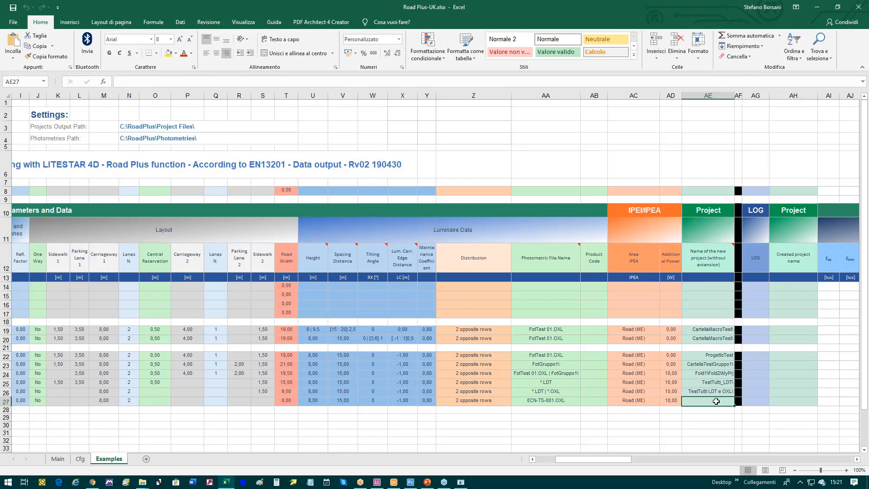
{"action": "key", "text": "ctrl+Left"}
{"action": "key", "text": "ctrl+Left"}
{"action": "key", "text": "ctrl+Left"}
{"action": "key", "text": "ctrl+Left"}
{"action": "key", "text": "ctrl+Left"}
{"action": "key", "text": "ctrl+Left"}
{"action": "key", "text": "ctrl+Left"}
{"action": "key", "text": "ctrl+Left"}
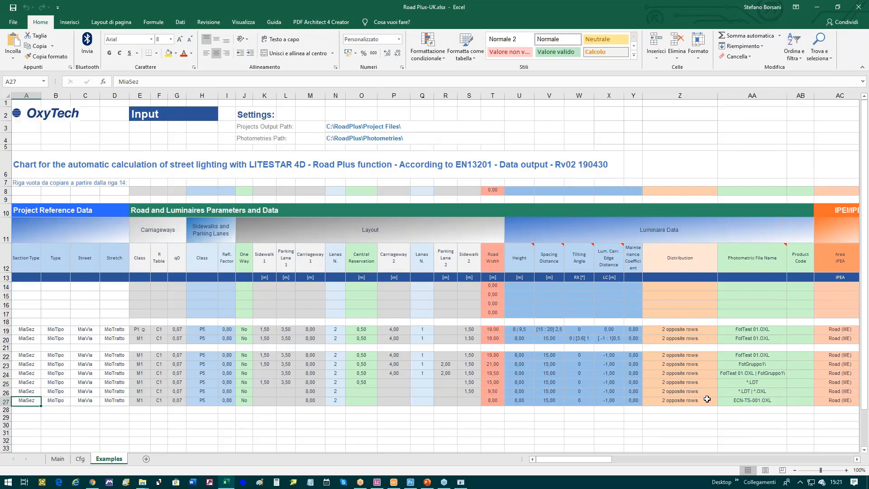
{"action": "key", "text": "Right"}
{"action": "key", "text": "Right"}
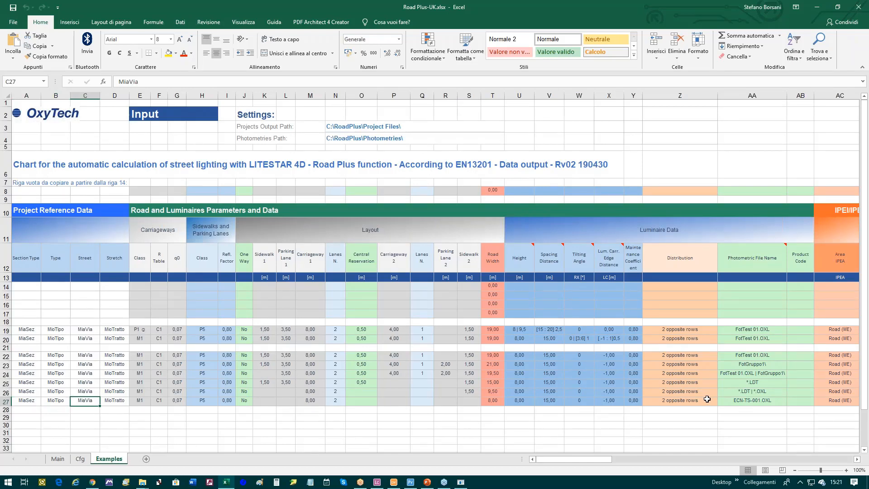
{"action": "key", "text": "Right"}
{"action": "key", "text": "Right"}
{"action": "key", "text": "Right"}
{"action": "key", "text": "Right"}
{"action": "key", "text": "Right"}
{"action": "key", "text": "Right"}
{"action": "key", "text": "Right"}
{"action": "key", "text": "Right"}
{"action": "key", "text": "Right"}
{"action": "key", "text": "Right"}
{"action": "key", "text": "Right"}
{"action": "key", "text": "Right"}
{"action": "key", "text": "Right"}
{"action": "key", "text": "Right"}
{"action": "key", "text": "Right"}
{"action": "key", "text": "Right"}
{"action": "key", "text": "Right"}
{"action": "key", "text": "Right"}
{"action": "key", "text": "Right"}
{"action": "key", "text": "Right"}
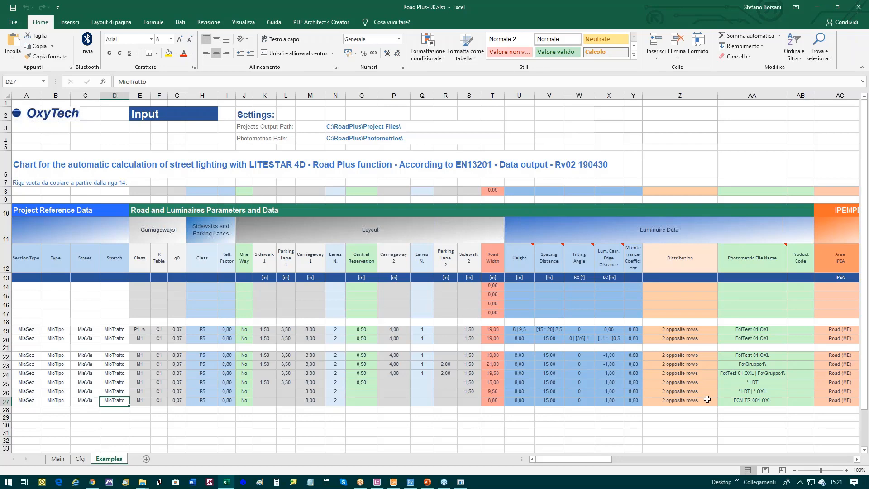
{"action": "key", "text": "Right"}
{"action": "key", "text": "Right"}
{"action": "key", "text": "Right"}
{"action": "key", "text": "Right"}
{"action": "key", "text": "Right"}
{"action": "key", "text": "Right"}
{"action": "key", "text": "Right"}
{"action": "key", "text": "Right"}
{"action": "key", "text": "Right"}
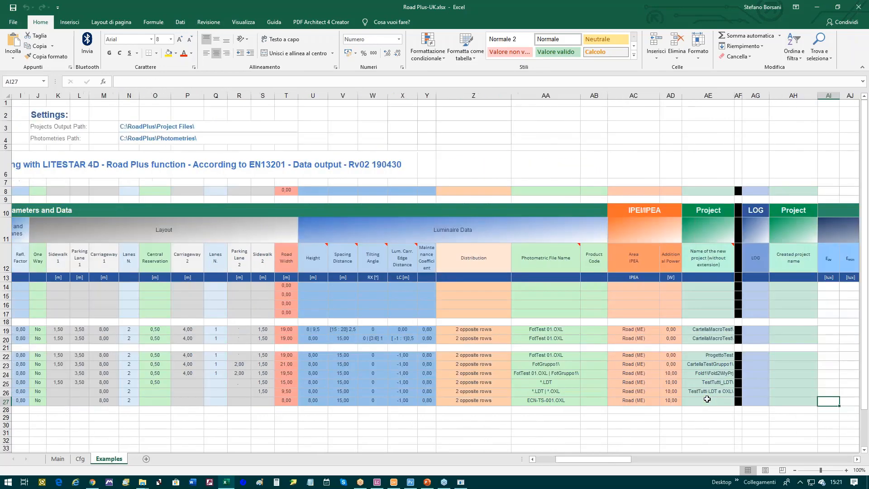
{"action": "key", "text": "Left"}
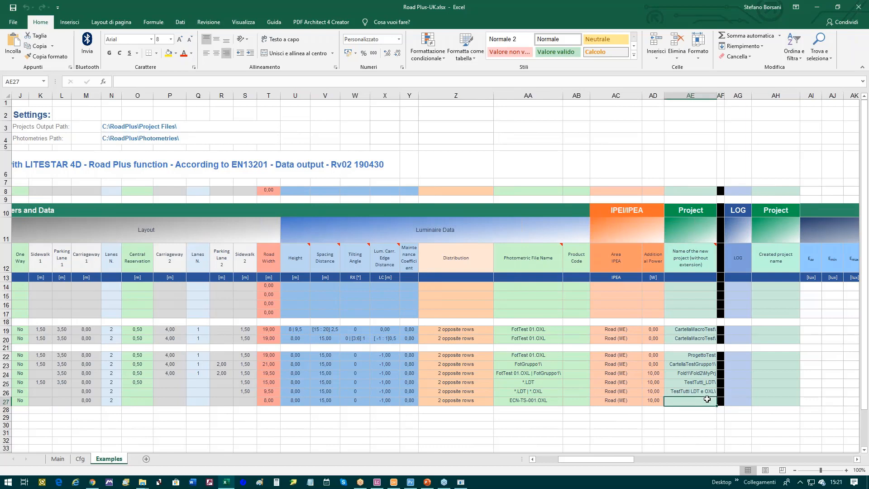
Step: Examine the new project name examples in rows 26, 25 and 24 of the Examples sheet
{"action": "key", "text": "Up"}
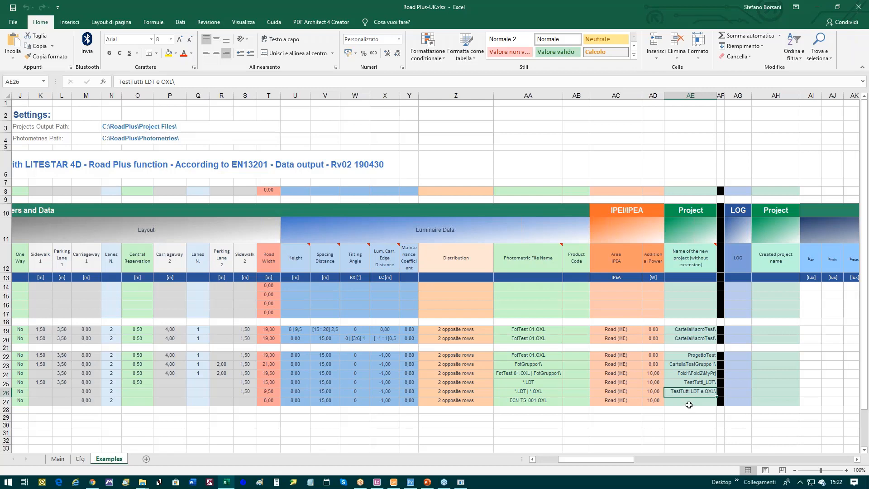
{"action": "left_click", "coordinate": [696, 383]}
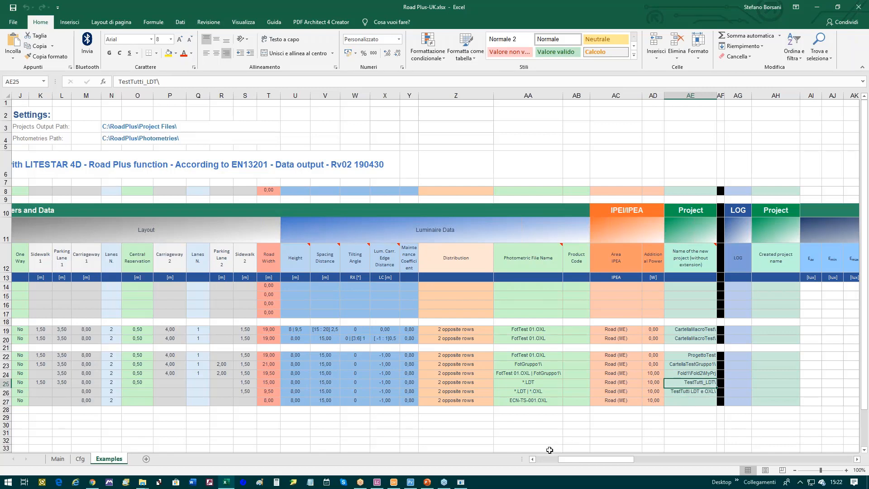
{"action": "left_click", "coordinate": [684, 371]}
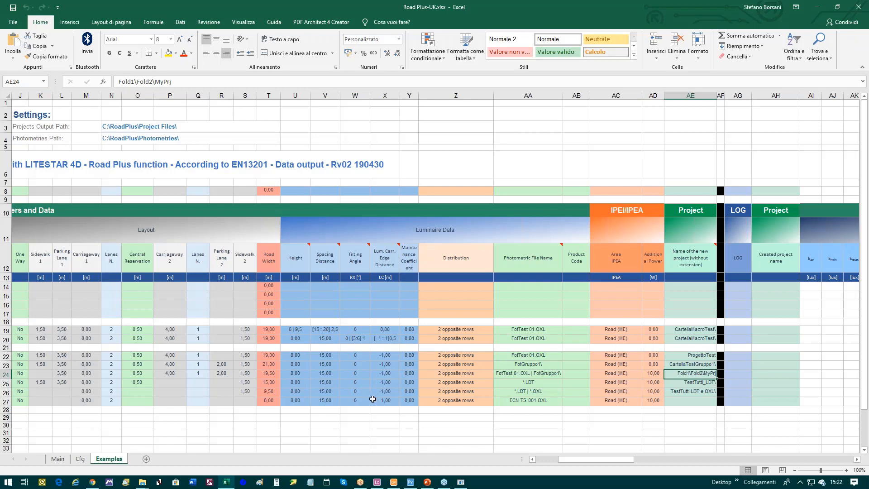
Step: Check the projects output path and the photometries path in the settings of the Main sheet
{"action": "left_click", "coordinate": [59, 458]}
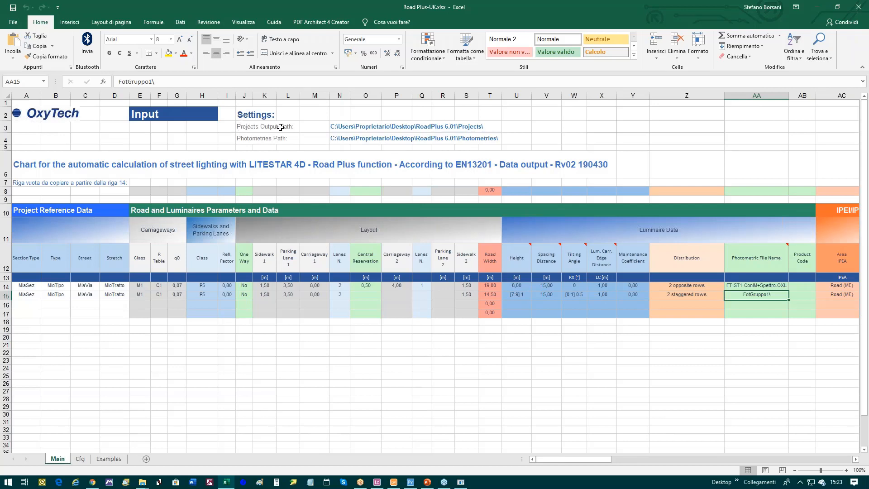
{"action": "left_click", "coordinate": [338, 127]}
{"action": "left_click", "coordinate": [337, 136]}
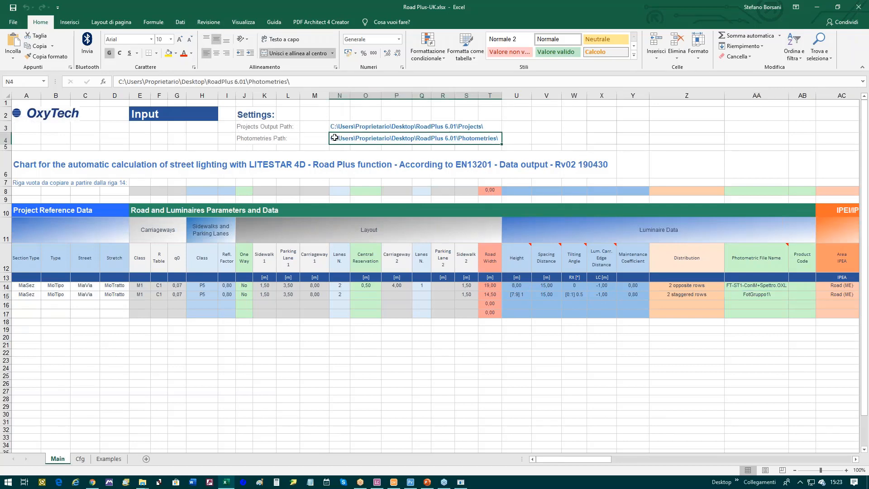
{"action": "left_click", "coordinate": [336, 126]}
{"action": "left_click", "coordinate": [333, 139]}
Step: Switch to File Explorer, open the Photometries folder inside RoadPlus 6.01 and select its full path
{"action": "mouse_move", "coordinate": [142, 482]}
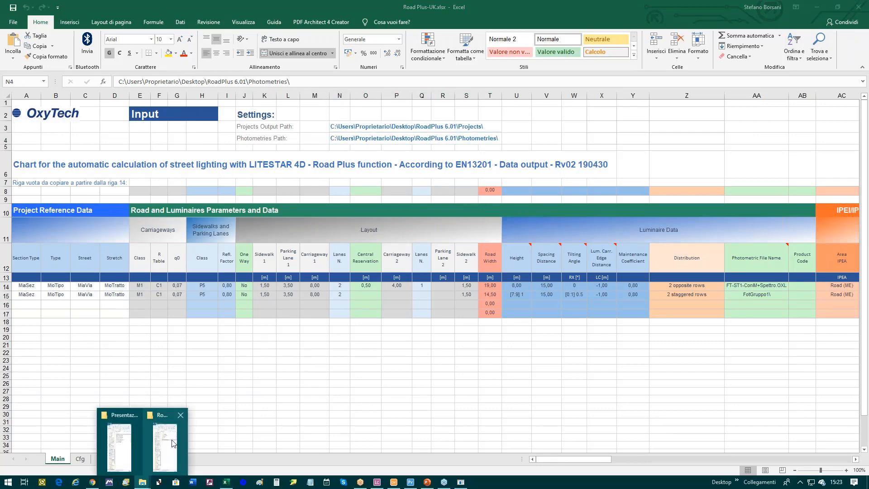
{"action": "mouse_move", "coordinate": [170, 444]}
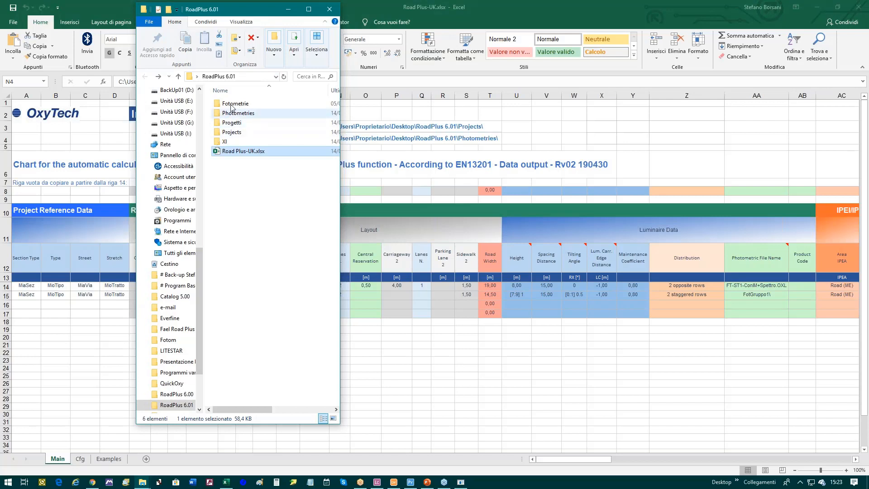
{"action": "left_click", "coordinate": [240, 117]}
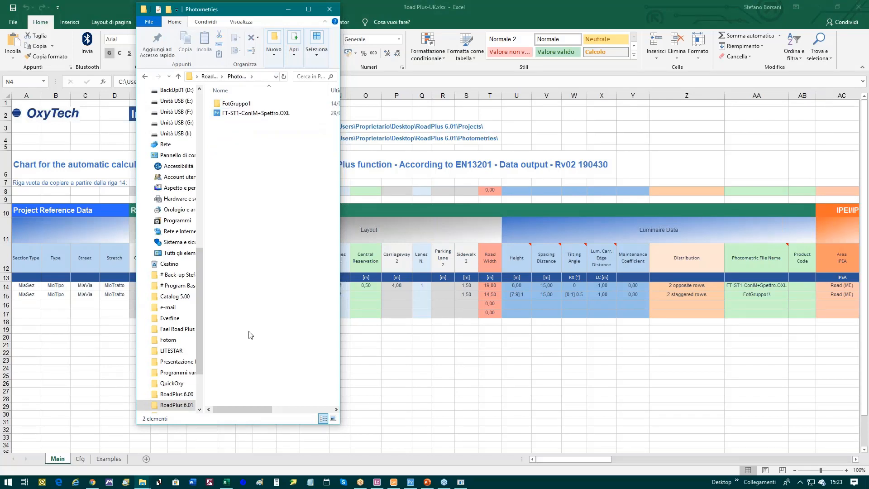
{"action": "left_click", "coordinate": [261, 80]}
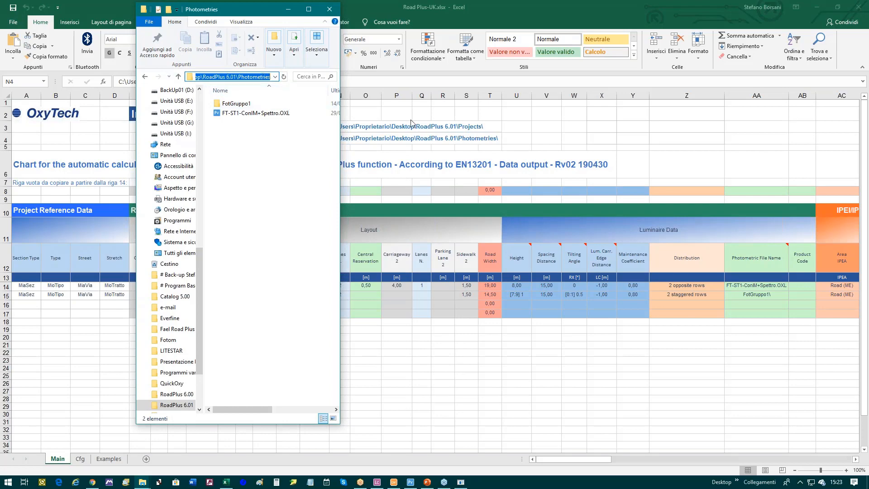
Step: Return to the workbook and enter the Photometries folder's full path, ending with a backslash, as the Photometries Path in cell N4
{"action": "left_click", "coordinate": [408, 142]}
{"action": "key", "text": "F2"}
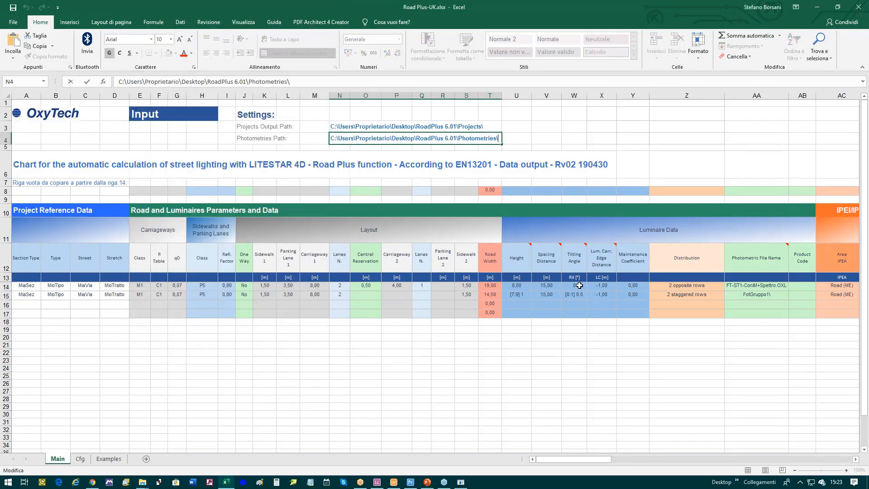
{"action": "key", "text": "shift+Home"}
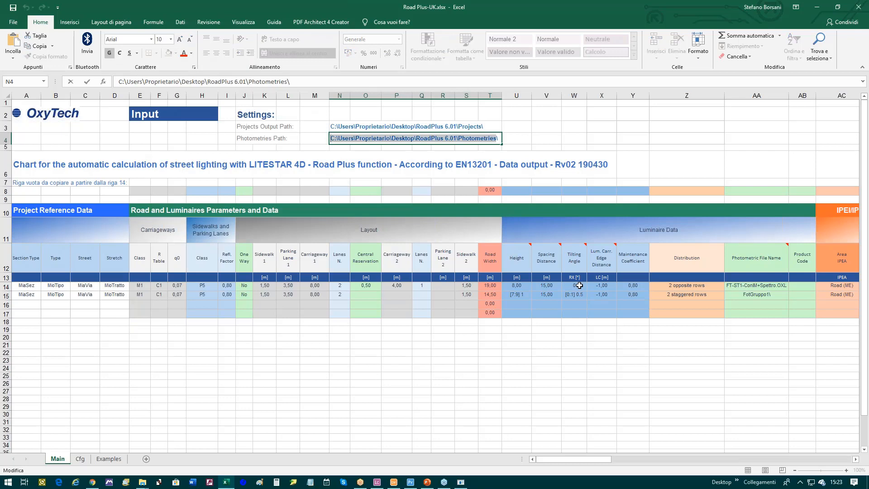
{"action": "key", "text": "End"}
{"action": "key", "text": "BackSpace"}
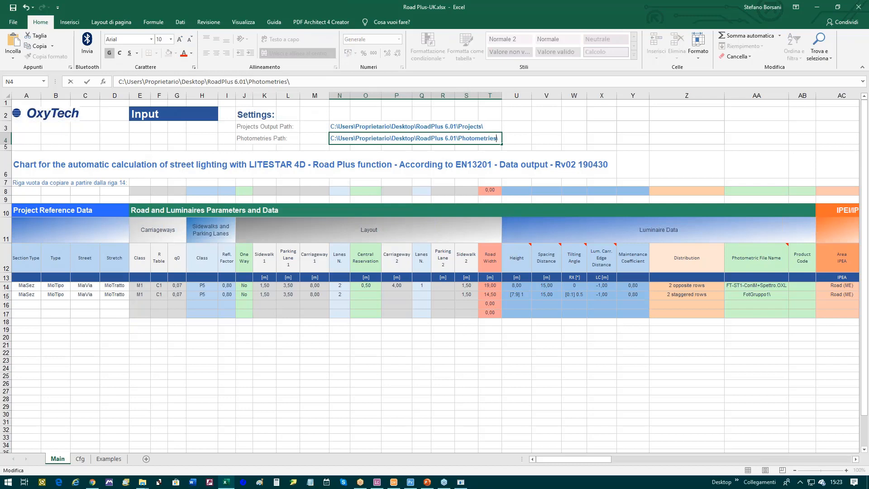
{"action": "type", "text": "\\"}
{"action": "key", "text": "Return"}
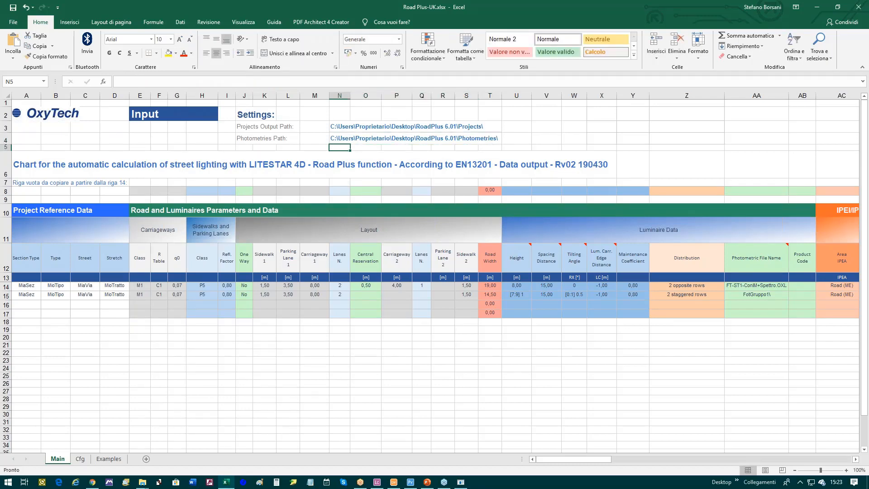
Step: Check the Projects Output Path cell, switch to File Explorer, open RoadPlus 6.01's Projects folder and select its full path
{"action": "left_click", "coordinate": [338, 125]}
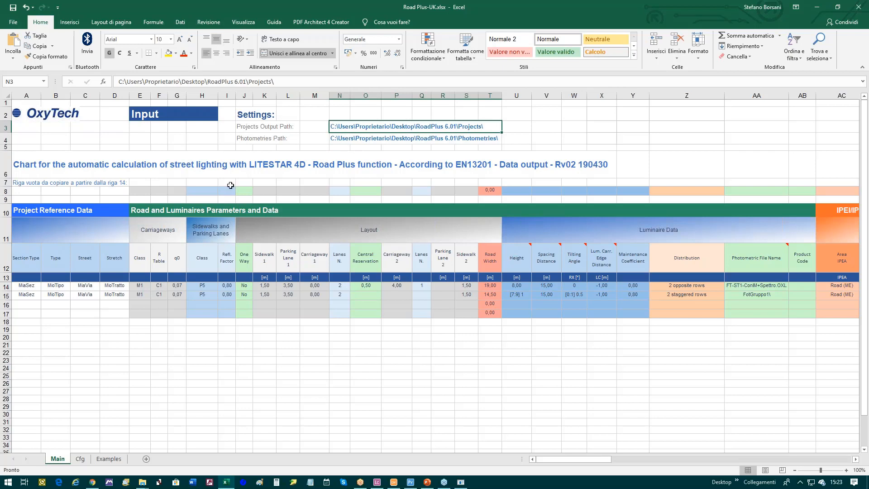
{"action": "left_click", "coordinate": [142, 481]}
{"action": "left_click", "coordinate": [158, 443]}
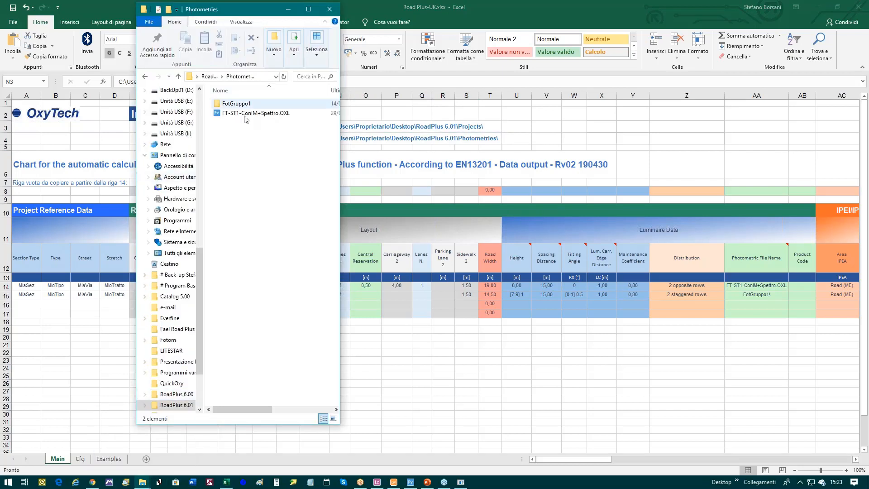
{"action": "left_click", "coordinate": [144, 77]}
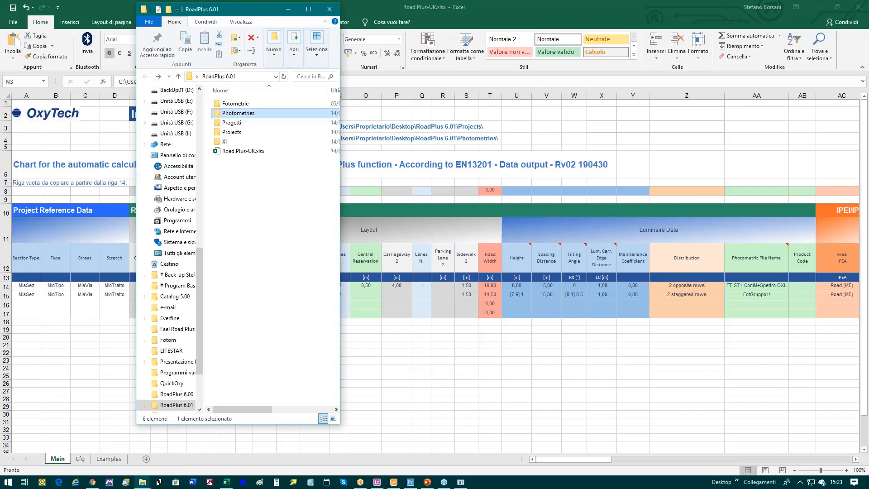
{"action": "double_click", "coordinate": [234, 133]}
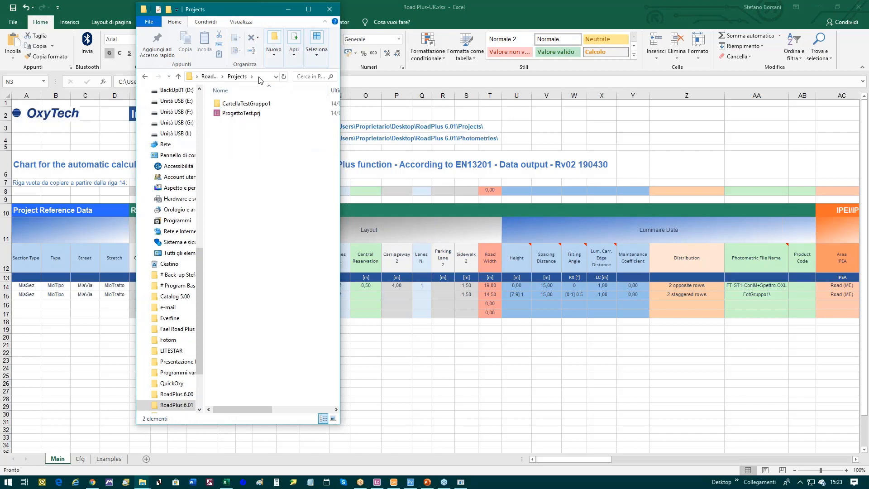
{"action": "left_click", "coordinate": [259, 77]}
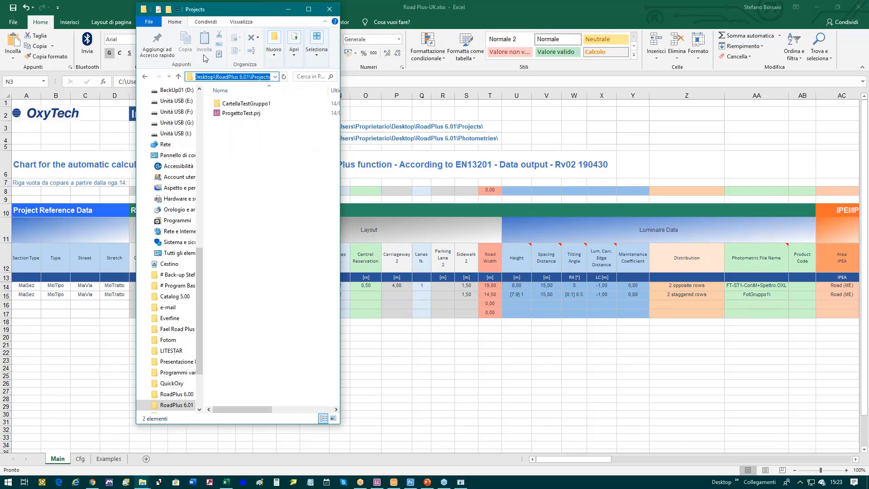
Step: Permanently delete the CartellaTestGruppo1 folder and the ProgettoTest.prj file from the Projects folder
{"action": "left_click", "coordinate": [240, 104]}
{"action": "left_click", "coordinate": [242, 113], "text": "shift"}
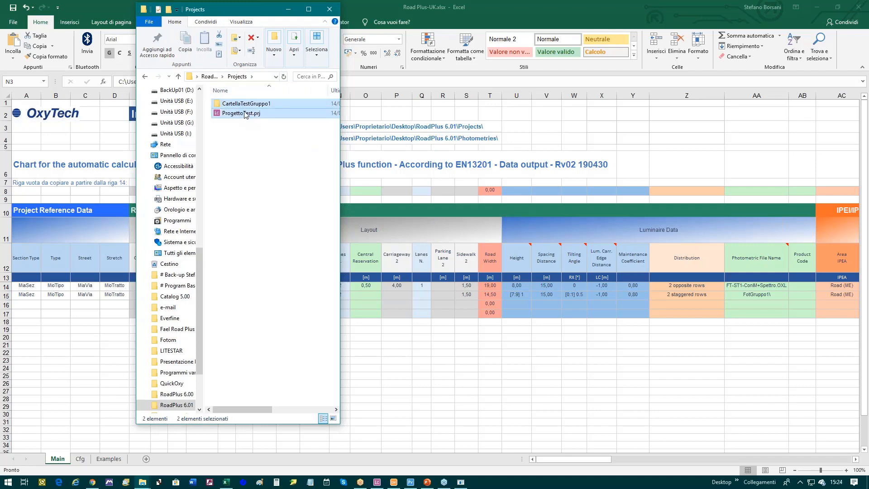
{"action": "key", "text": "shift+Delete"}
{"action": "key", "text": "Return"}
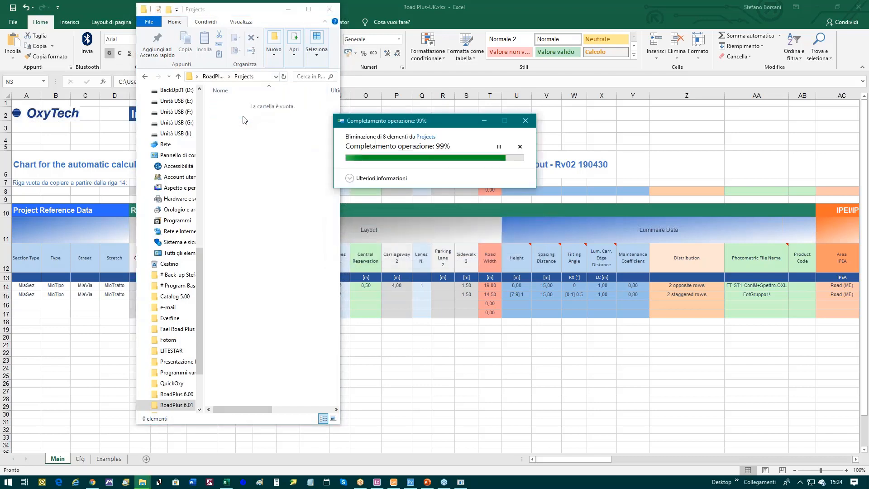
Step: Return to the workbook and enter the Projects folder's full path, ending with a backslash, as the Projects Output Path in cell N3
{"action": "left_click", "coordinate": [398, 131]}
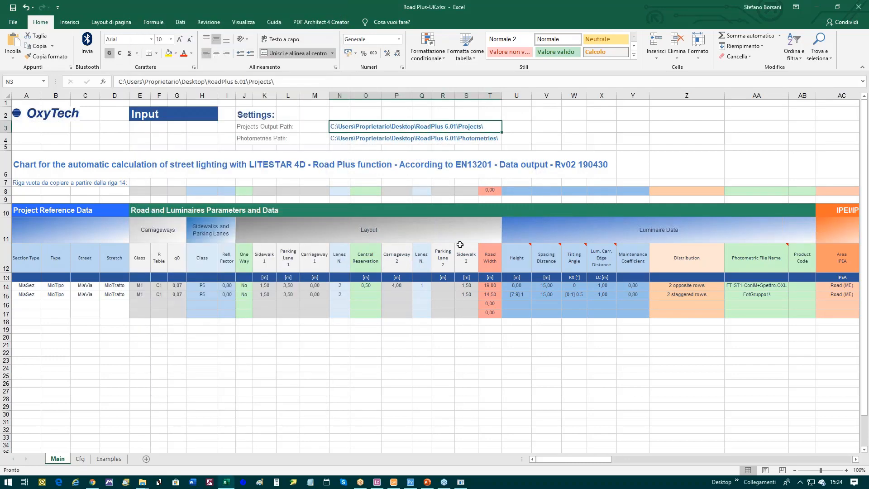
{"action": "key", "text": "F2"}
{"action": "key", "text": "shift+Home"}
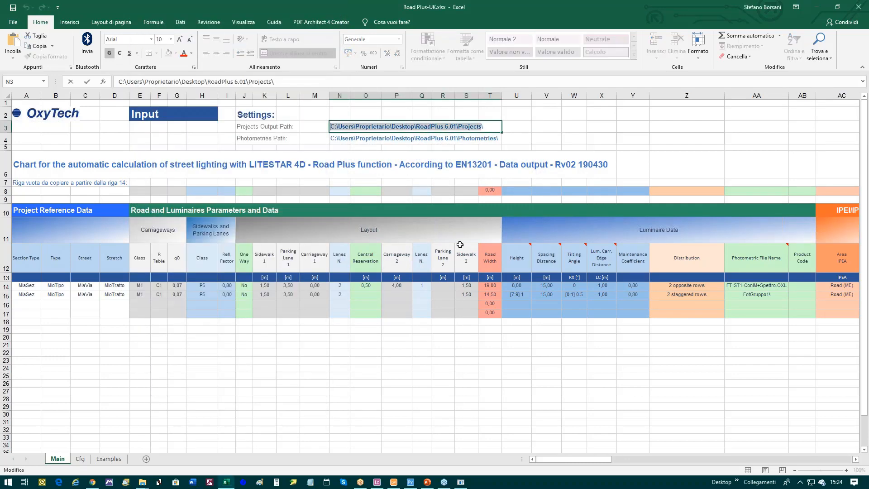
{"action": "key", "text": "Return"}
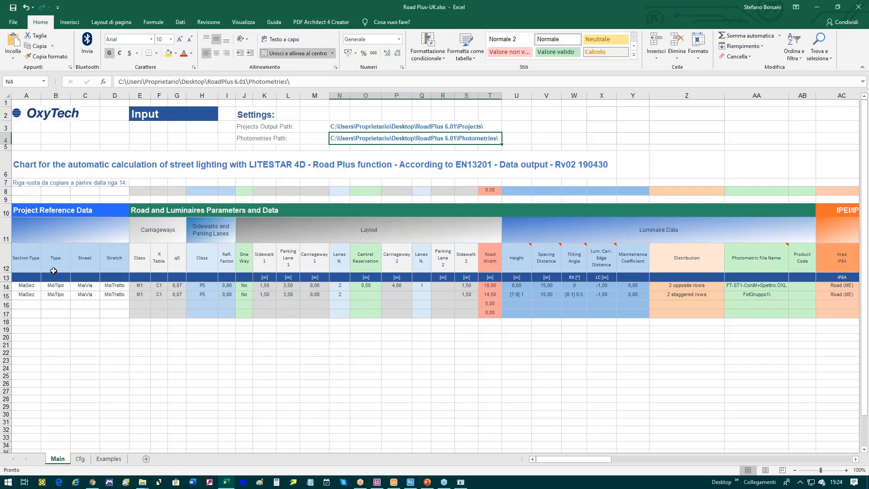
Step: Set the carriageway class in row 14 to M3 and its R Table to C2
{"action": "left_click", "coordinate": [135, 285]}
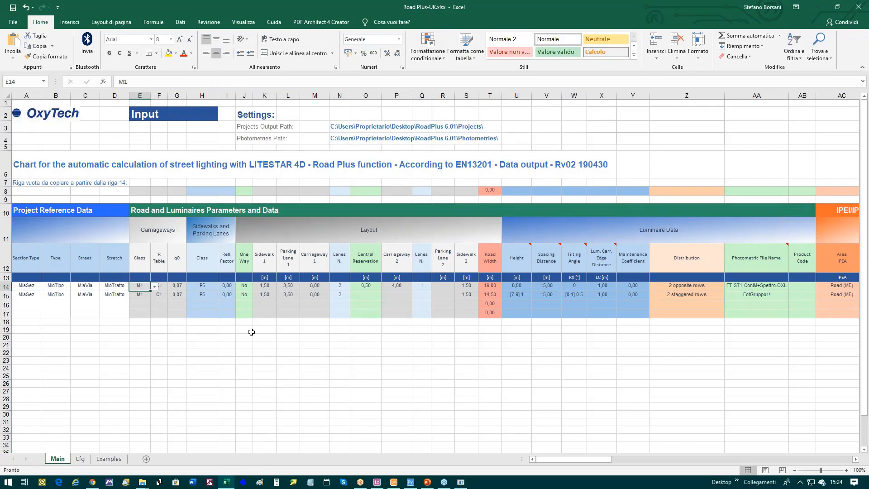
{"action": "left_click", "coordinate": [154, 286]}
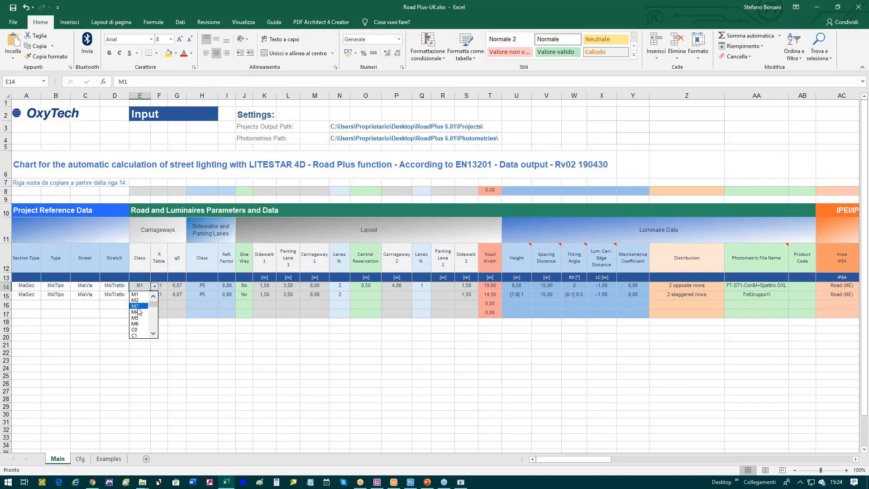
{"action": "left_click", "coordinate": [137, 306]}
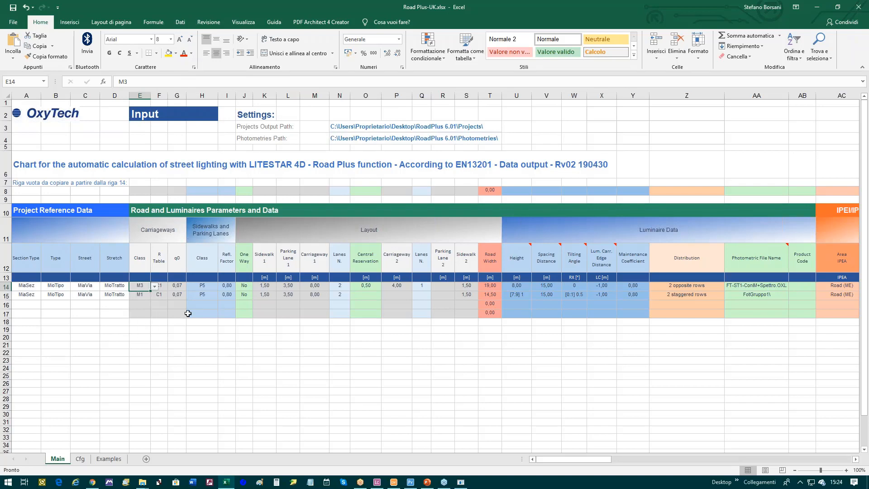
{"action": "left_click", "coordinate": [164, 286]}
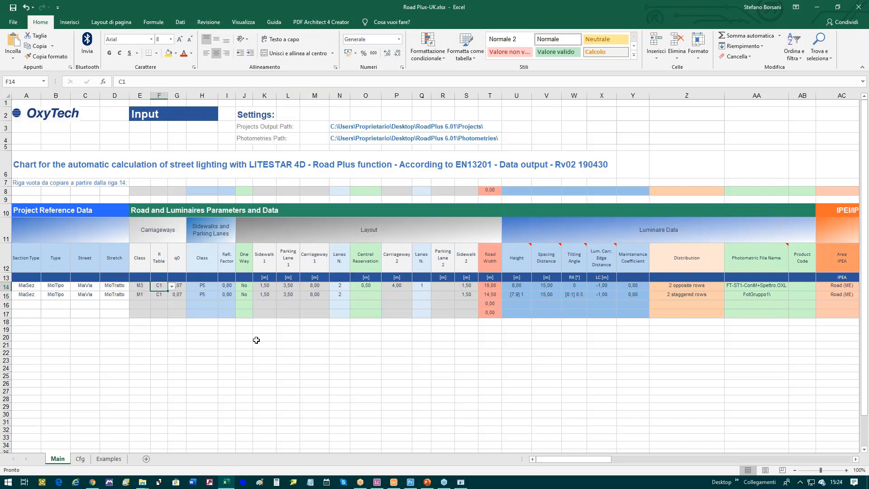
{"action": "left_click", "coordinate": [172, 287]}
{"action": "left_click", "coordinate": [158, 300]}
Step: Set the sidewalks and parking lanes class in row 14 to P3
{"action": "left_click", "coordinate": [198, 286]}
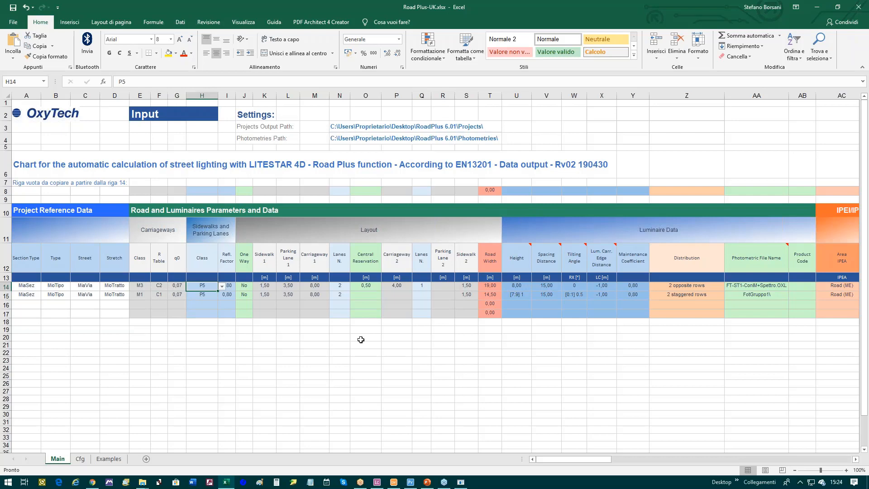
{"action": "left_click", "coordinate": [222, 286]}
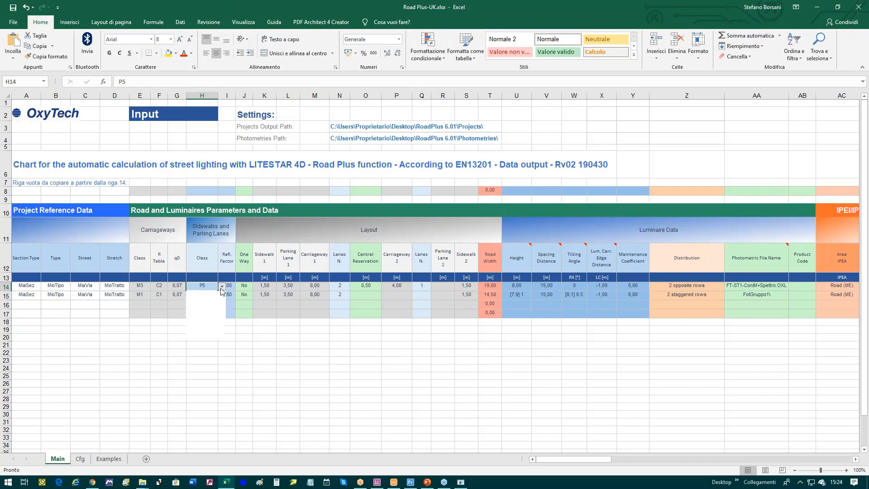
{"action": "left_click", "coordinate": [221, 296]}
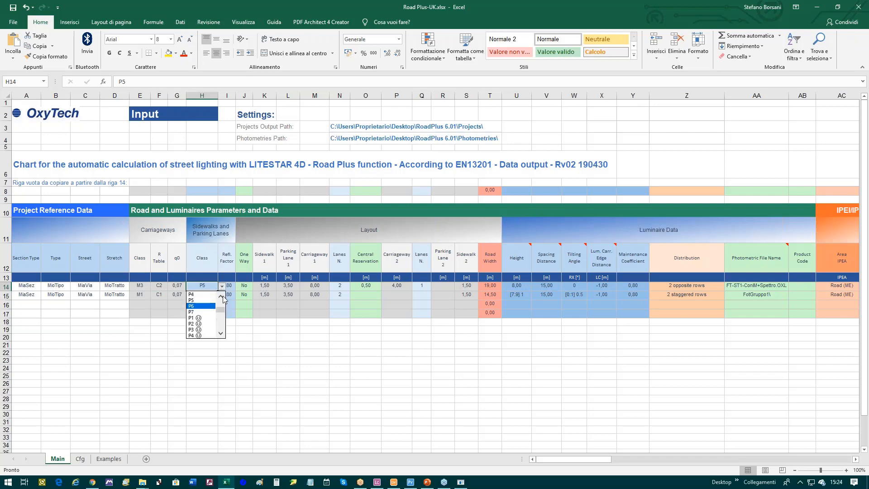
{"action": "left_click", "coordinate": [221, 296]}
{"action": "left_click", "coordinate": [222, 296]}
{"action": "left_click", "coordinate": [197, 300]}
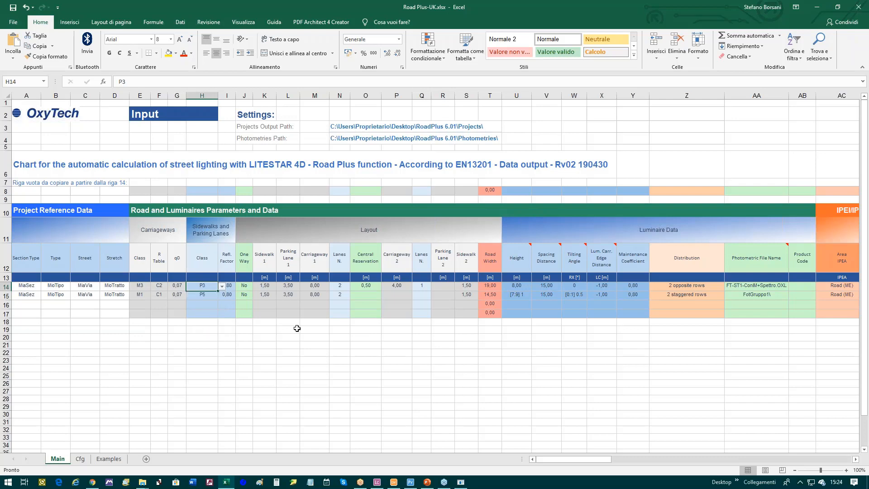
Step: Set One Way to Yes for the road in row 14 and check its Sidewalk 1 width
{"action": "left_click", "coordinate": [243, 285]}
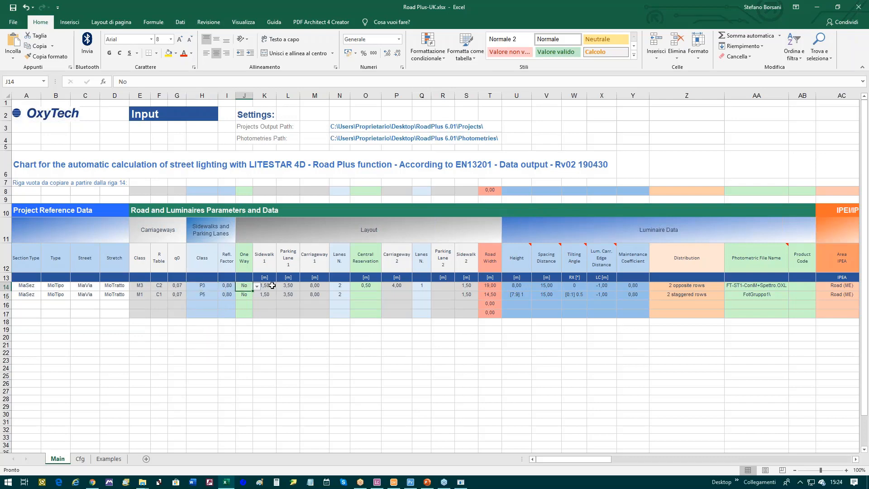
{"action": "left_click", "coordinate": [256, 286]}
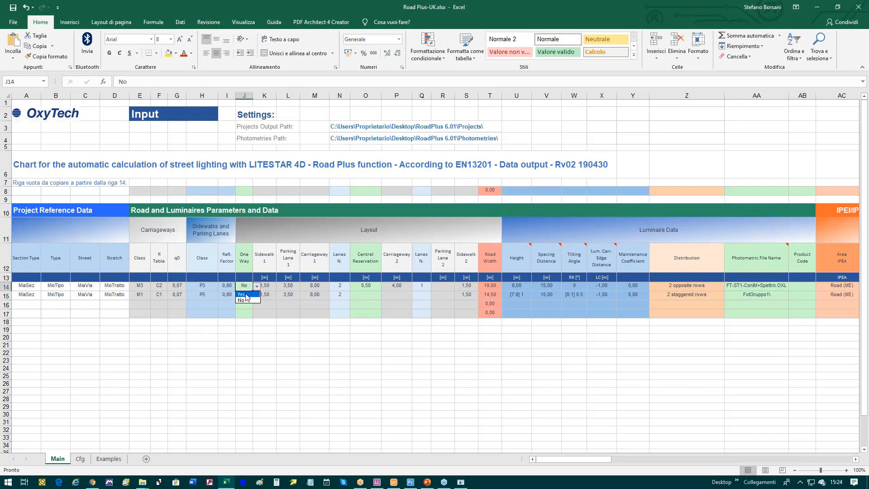
{"action": "left_click", "coordinate": [245, 295]}
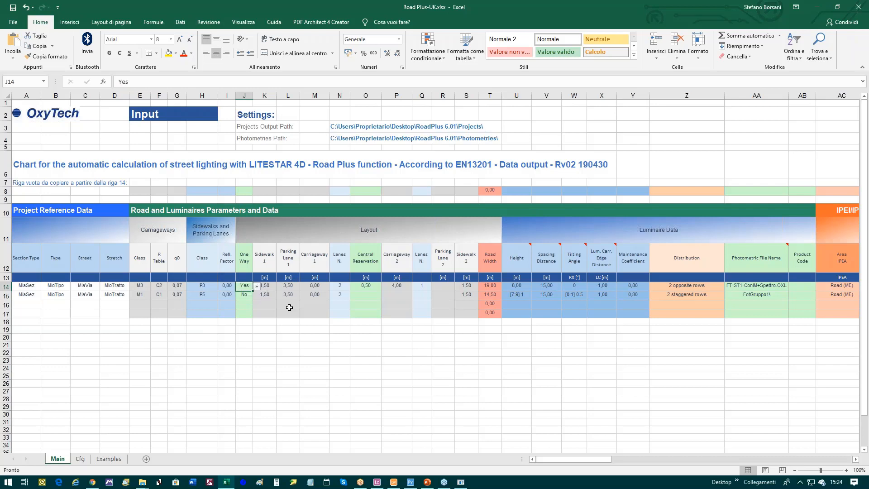
{"action": "left_click", "coordinate": [266, 285]}
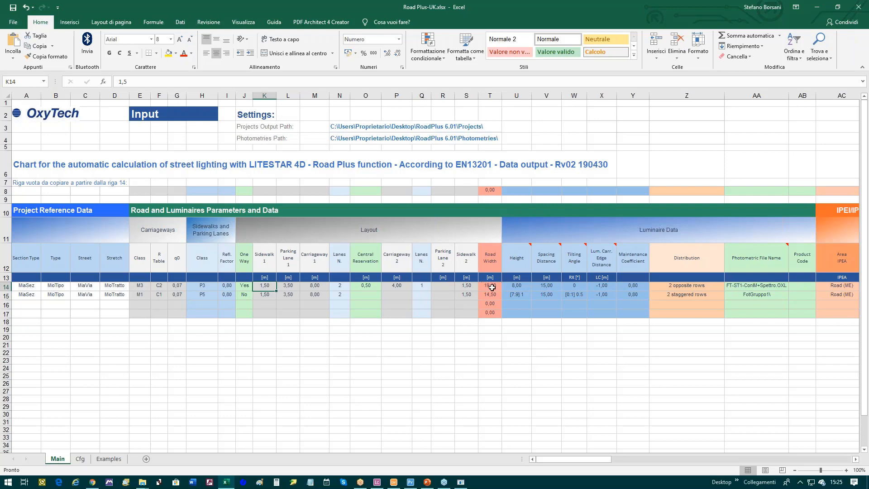
Step: In row 14's luminaire data, enter the alternative heights 8 | 9 and set the spacing distance to 25 m
{"action": "left_click", "coordinate": [517, 286]}
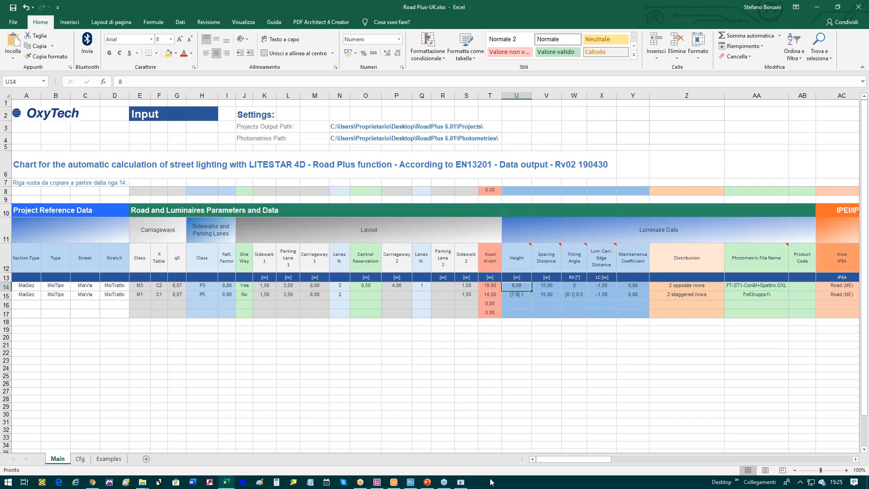
{"action": "key", "text": "F2"}
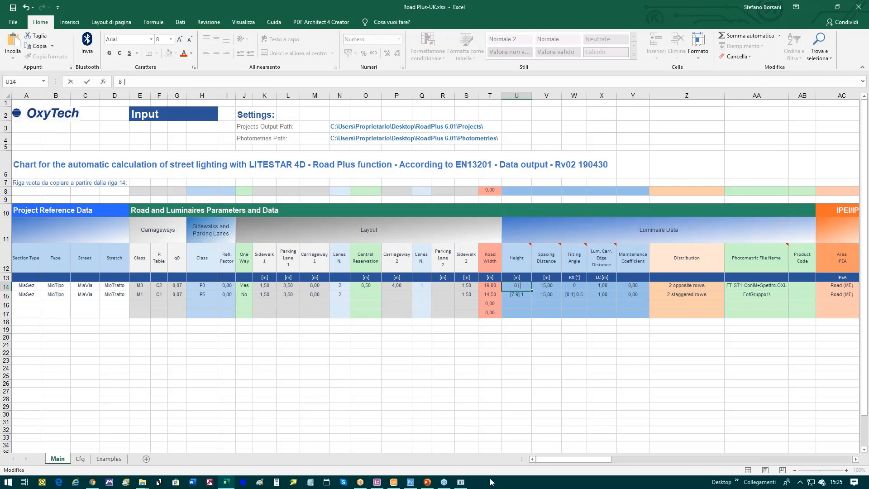
{"action": "type", "text": "9"}
{"action": "left_click", "coordinate": [553, 286]}
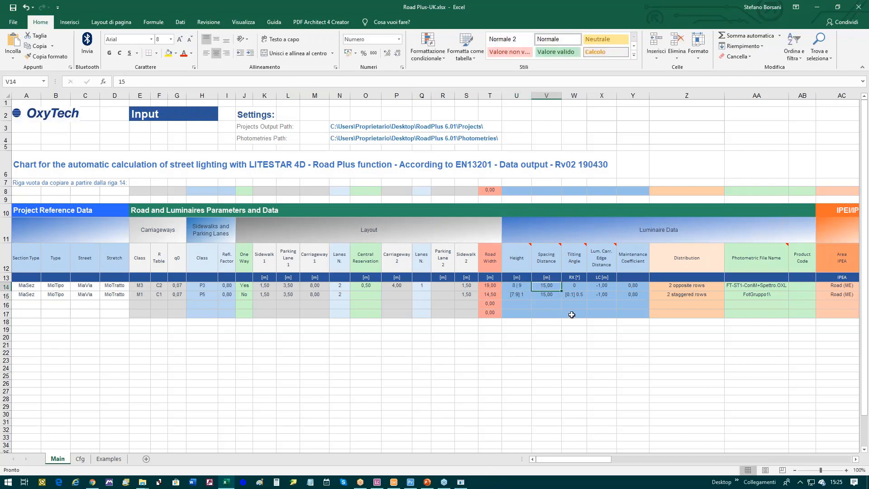
{"action": "type", "text": "25"}
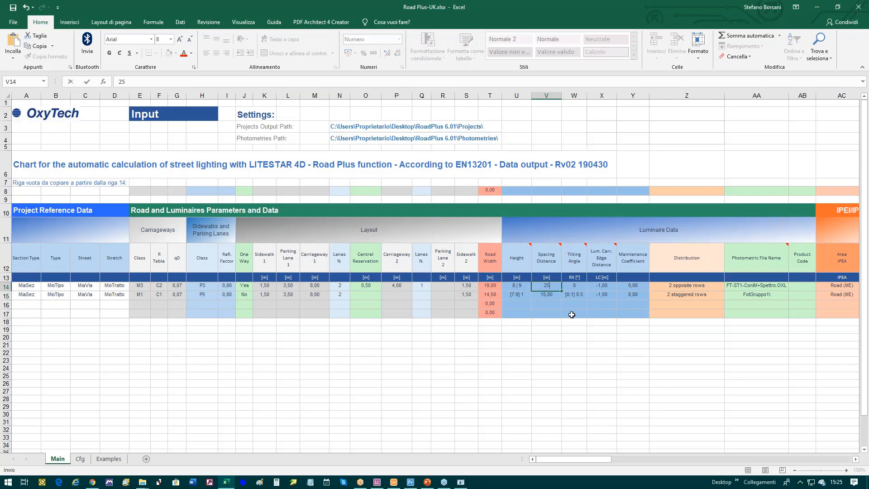
{"action": "left_click", "coordinate": [572, 285]}
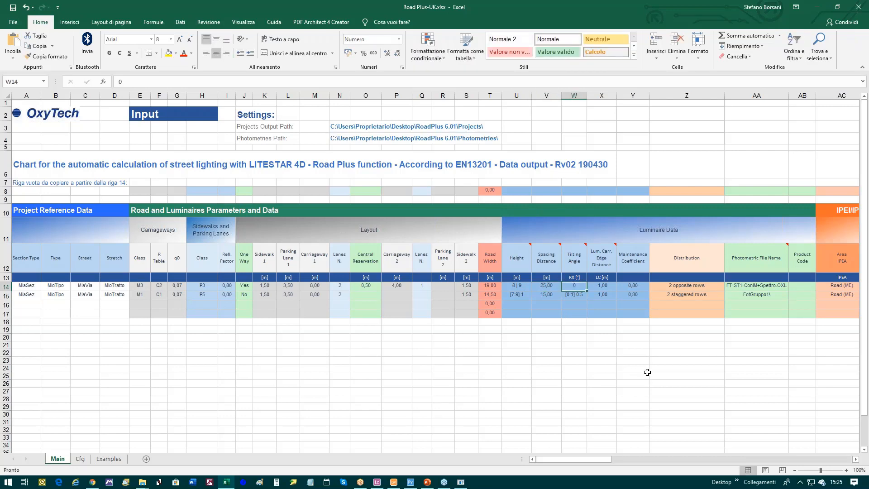
Step: Set the luminaire carriageway edge distance in row 15 to 1 m
{"action": "left_click", "coordinate": [599, 286]}
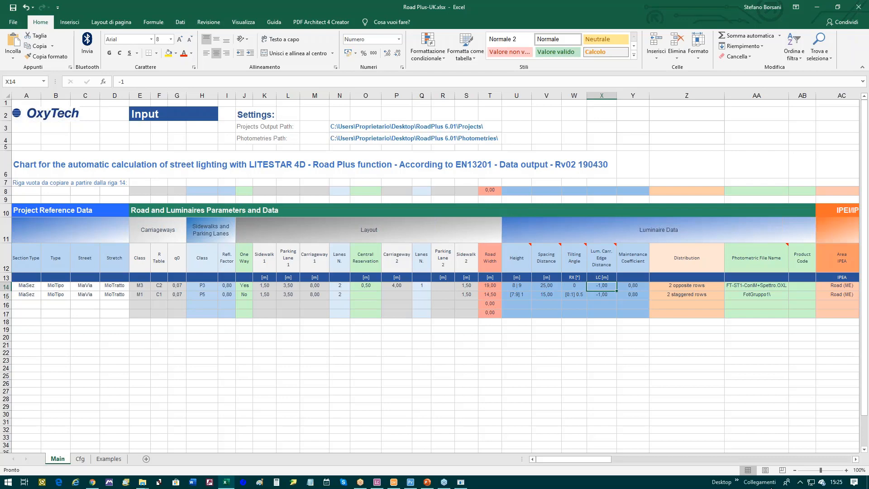
{"action": "left_click", "coordinate": [601, 295]}
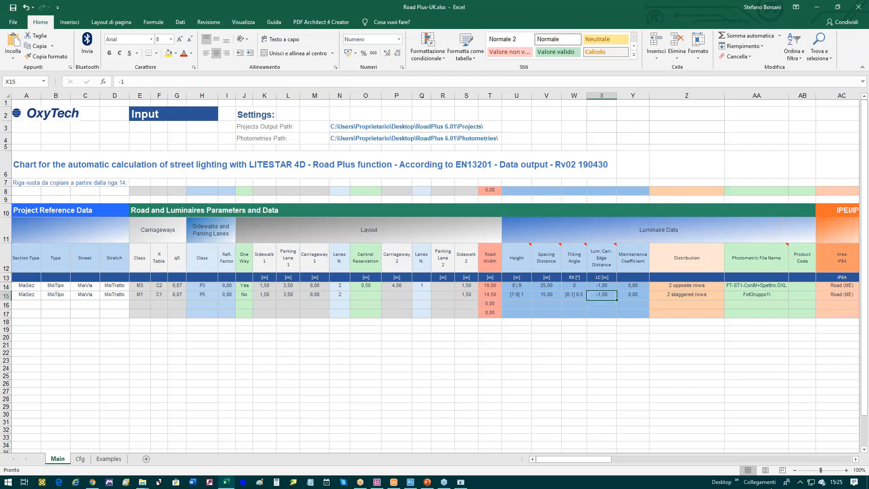
{"action": "type", "text": "1"}
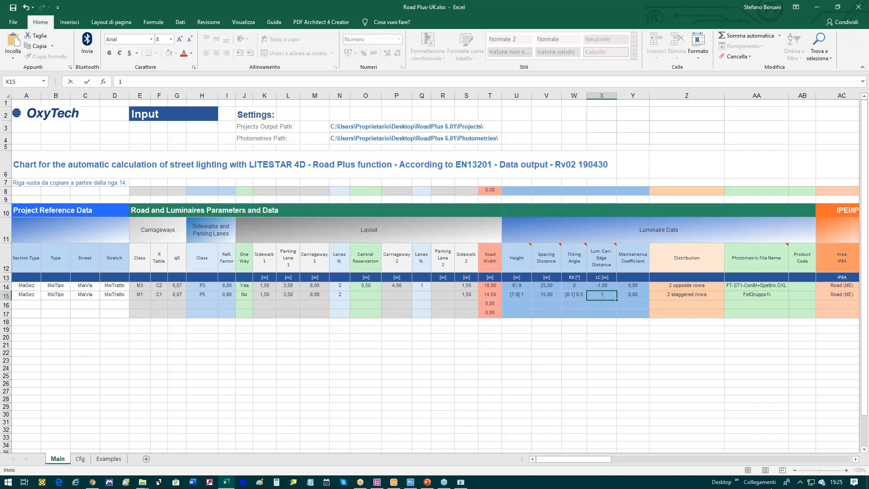
{"action": "key", "text": "Tab"}
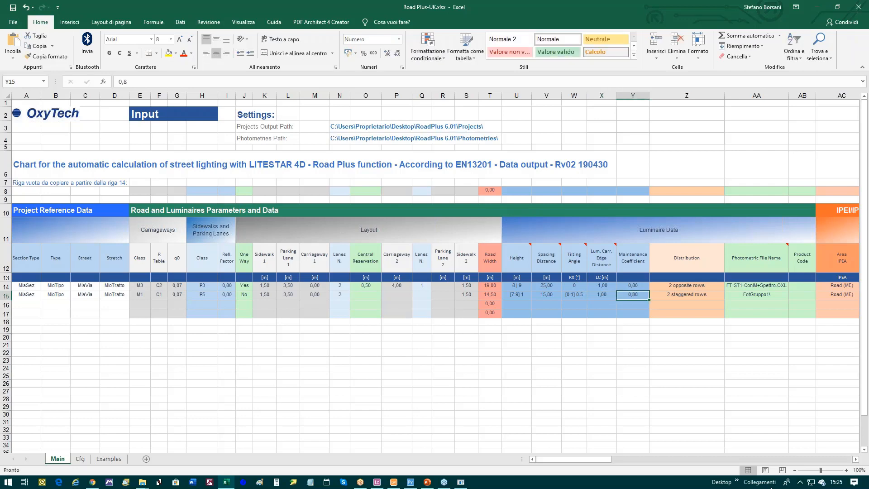
Step: Check the maintenance coefficients in rows 14 and 15 and the distribution options available for row 14
{"action": "left_click", "coordinate": [632, 286]}
{"action": "left_click", "coordinate": [632, 295]}
{"action": "left_click", "coordinate": [633, 285]}
{"action": "left_click", "coordinate": [687, 286]}
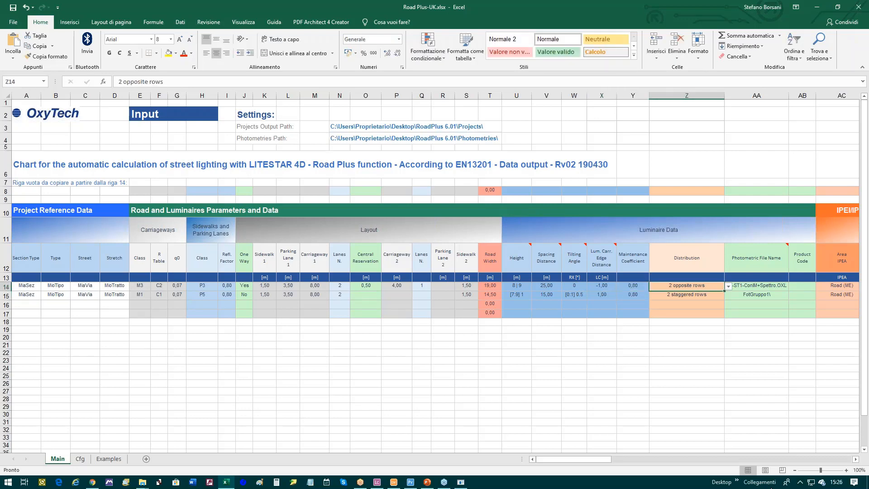
{"action": "left_click", "coordinate": [727, 287]}
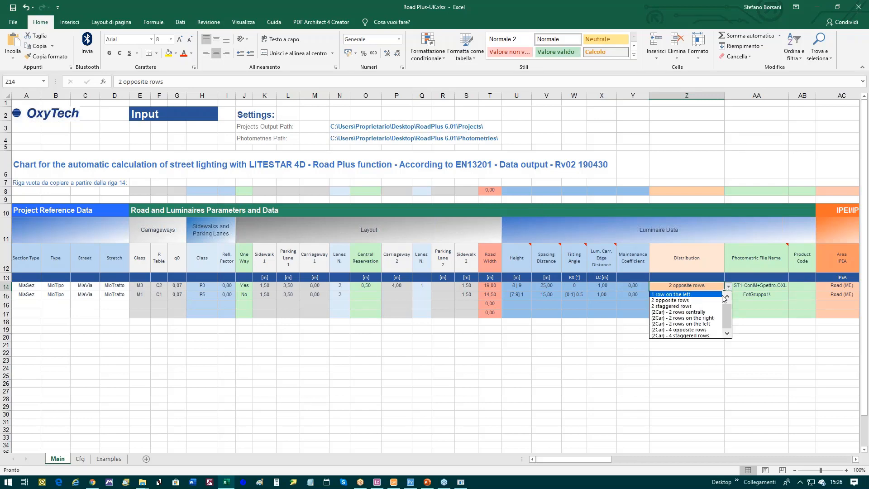
{"action": "left_click", "coordinate": [726, 296]}
Step: Check row 14's photometric file name, new project name and LOG cell
{"action": "left_click", "coordinate": [754, 289]}
{"action": "left_click", "coordinate": [755, 285]}
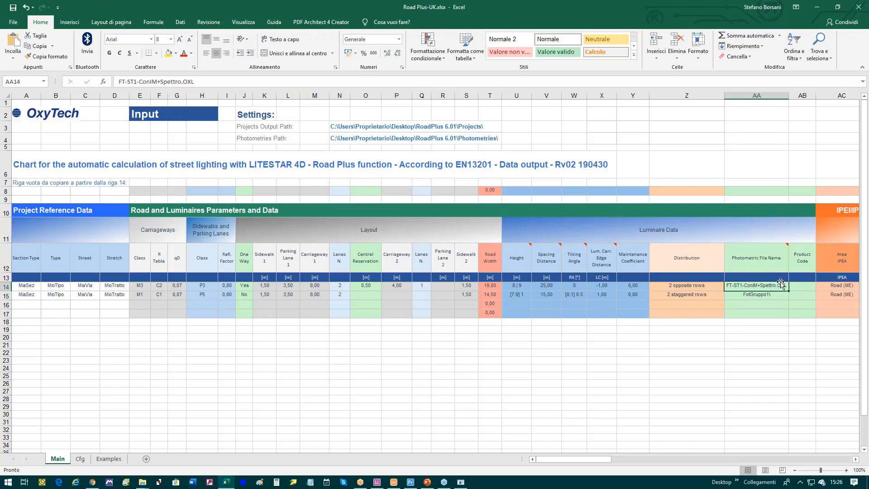
{"action": "left_click", "coordinate": [856, 460]}
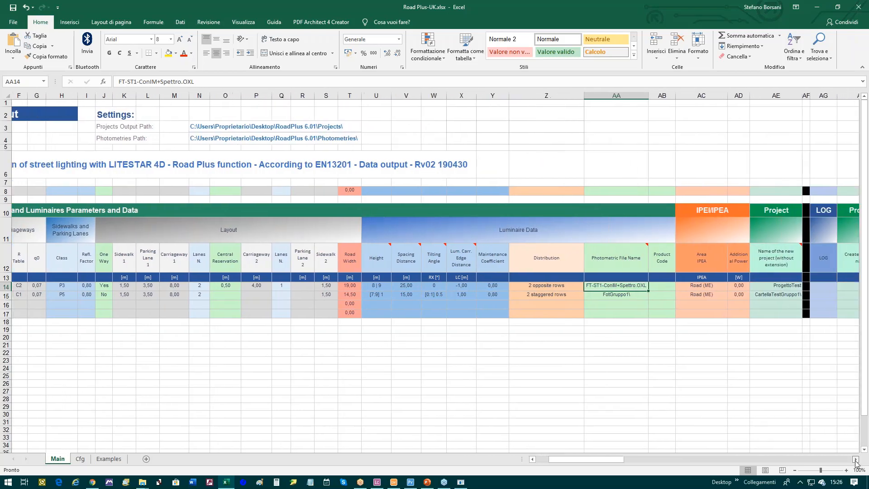
{"action": "left_click", "coordinate": [747, 285]}
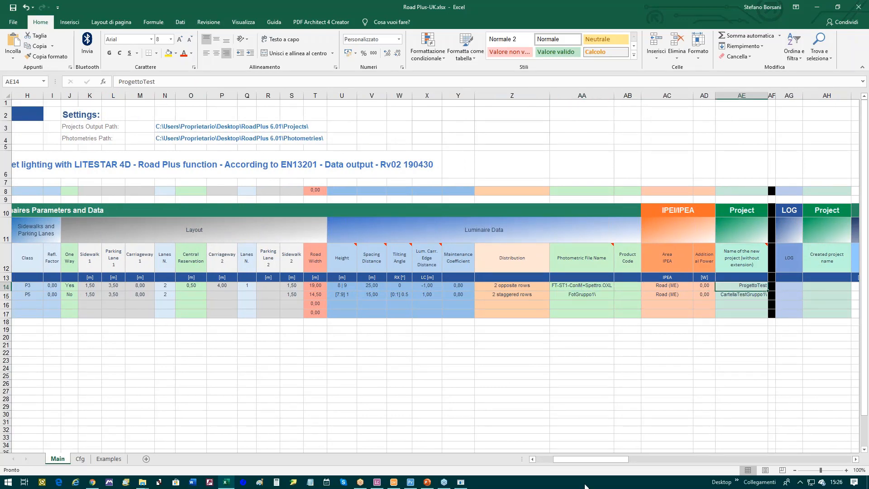
{"action": "left_click", "coordinate": [791, 286]}
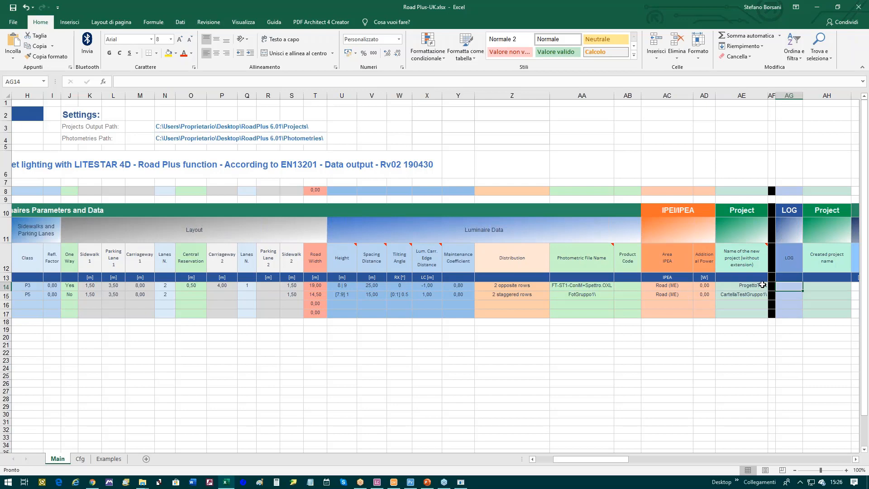
Step: Change the section type in row 15 to MiaSez2
{"action": "key", "text": "Left"}
{"action": "key", "text": "Left"}
{"action": "key", "text": "Left"}
{"action": "key", "text": "Left"}
{"action": "key", "text": "Left"}
{"action": "key", "text": "Left"}
{"action": "key", "text": "Left"}
{"action": "key", "text": "Left"}
{"action": "key", "text": "Left"}
{"action": "key", "text": "Left"}
{"action": "key", "text": "Left"}
{"action": "key", "text": "Left"}
{"action": "key", "text": "Left"}
{"action": "key", "text": "Left"}
{"action": "key", "text": "Left"}
{"action": "key", "text": "Left"}
{"action": "key", "text": "Left"}
{"action": "key", "text": "Left"}
{"action": "key", "text": "Left"}
{"action": "key", "text": "Left"}
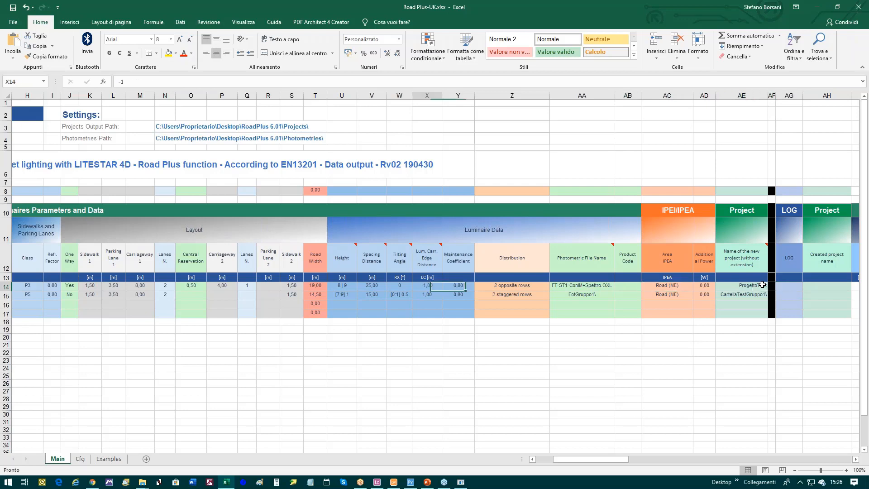
{"action": "key", "text": "Left"}
{"action": "key", "text": "Down"}
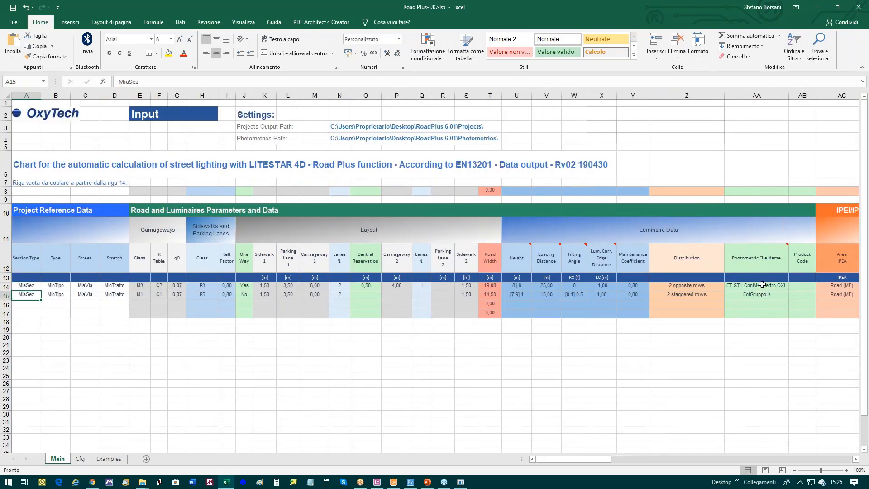
{"action": "key", "text": "F2"}
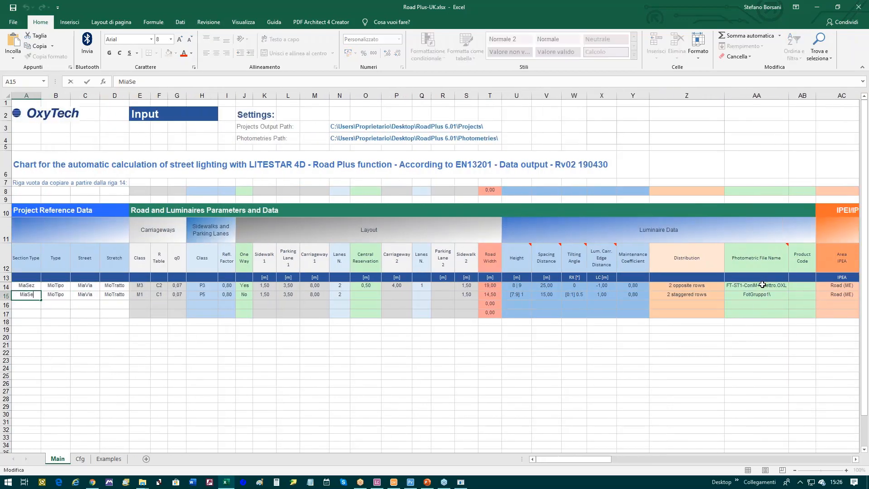
{"action": "key", "text": "BackSpace"}
{"action": "type", "text": "z2"}
{"action": "key", "text": "Return"}
Step: Change the street name in row 15 to MiaVia2
{"action": "key", "text": "Up"}
{"action": "key", "text": "Right"}
{"action": "key", "text": "Right"}
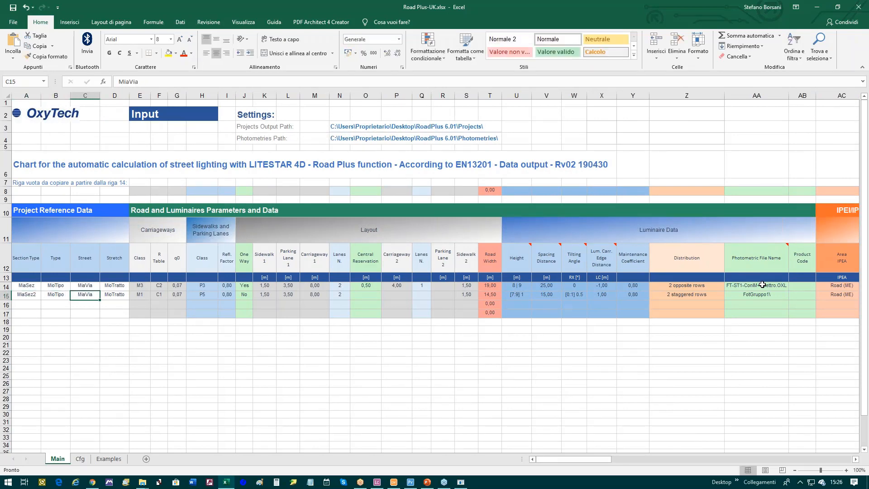
{"action": "key", "text": "F2"}
{"action": "type", "text": "2"}
{"action": "key", "text": "Return"}
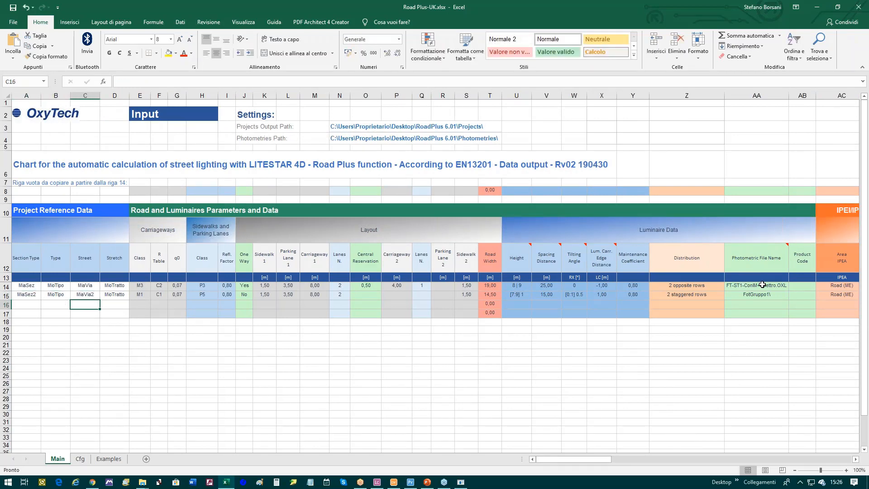
Step: Change the stretch name in row 15 to MioTratto2
{"action": "key", "text": "Up"}
{"action": "key", "text": "Right"}
{"action": "key", "text": "F2"}
{"action": "type", "text": "2"}
{"action": "key", "text": "Return"}
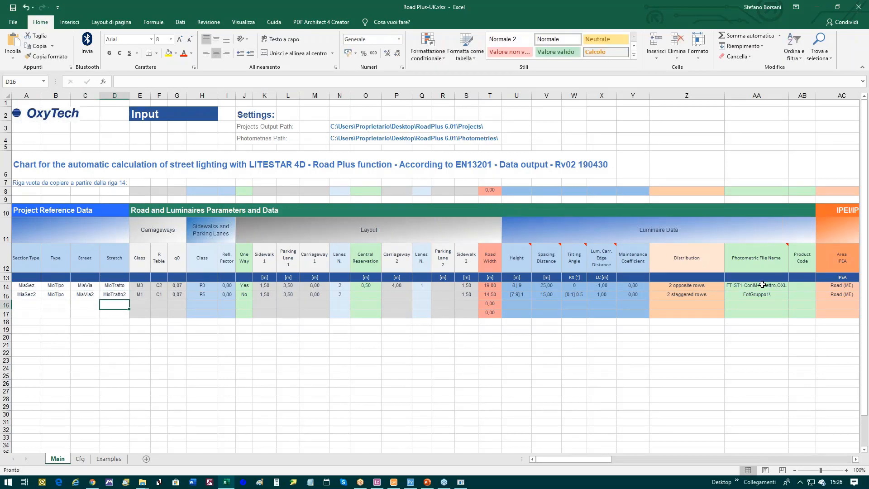
Step: Review row 15's road classes and layout values, from the carriageway class across to Sidewalk 2
{"action": "key", "text": "Up"}
{"action": "key", "text": "Right"}
{"action": "key", "text": "Right"}
{"action": "key", "text": "Right"}
{"action": "key", "text": "Right"}
{"action": "key", "text": "Right"}
{"action": "key", "text": "Right"}
{"action": "key", "text": "Right"}
{"action": "key", "text": "Right"}
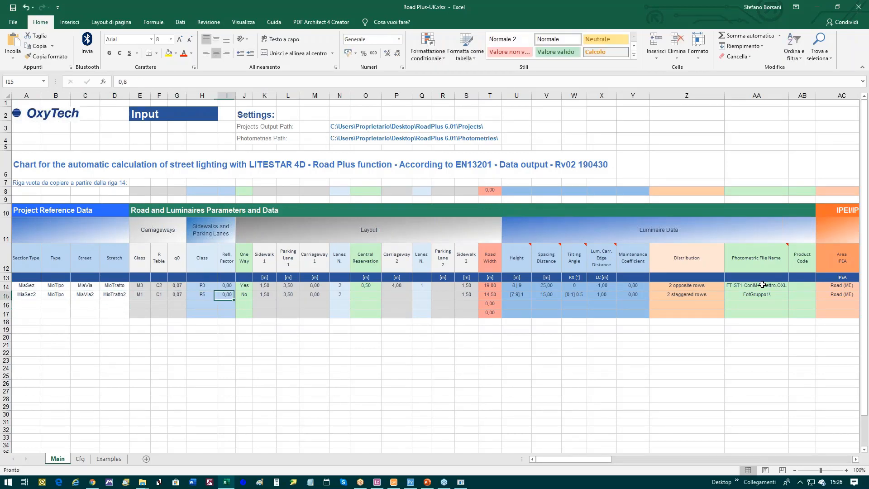
{"action": "key", "text": "Right"}
{"action": "key", "text": "Right"}
{"action": "key", "text": "Right"}
{"action": "key", "text": "Right"}
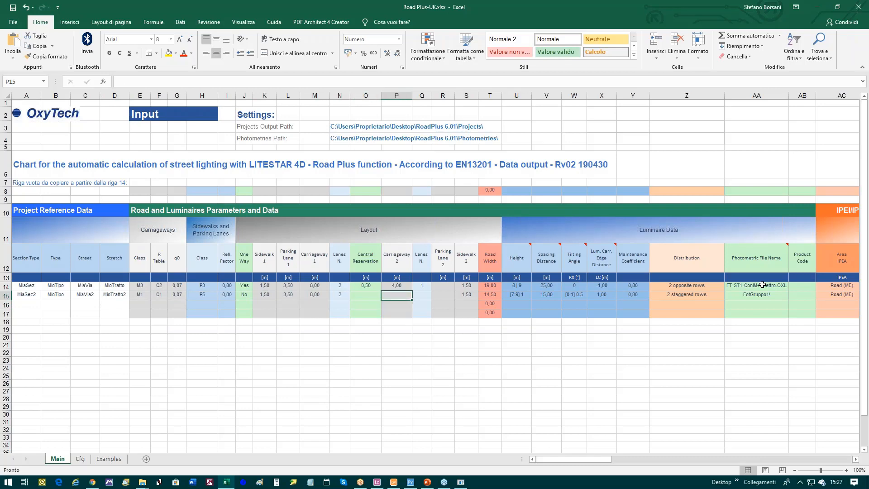
{"action": "key", "text": "Right"}
{"action": "key", "text": "Right"}
{"action": "key", "text": "Right"}
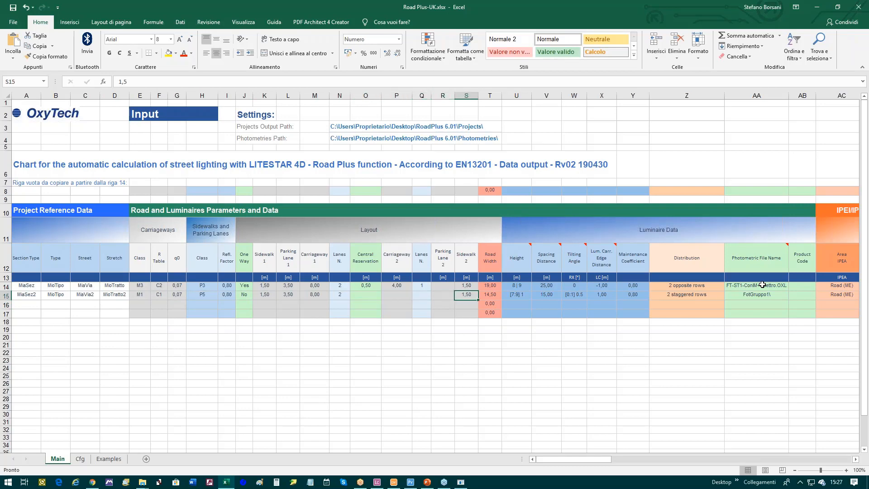
{"action": "key", "text": "Left"}
{"action": "key", "text": "Left"}
{"action": "key", "text": "Left"}
{"action": "key", "text": "Left"}
{"action": "key", "text": "Left"}
{"action": "key", "text": "Left"}
{"action": "key", "text": "Left"}
{"action": "key", "text": "Left"}
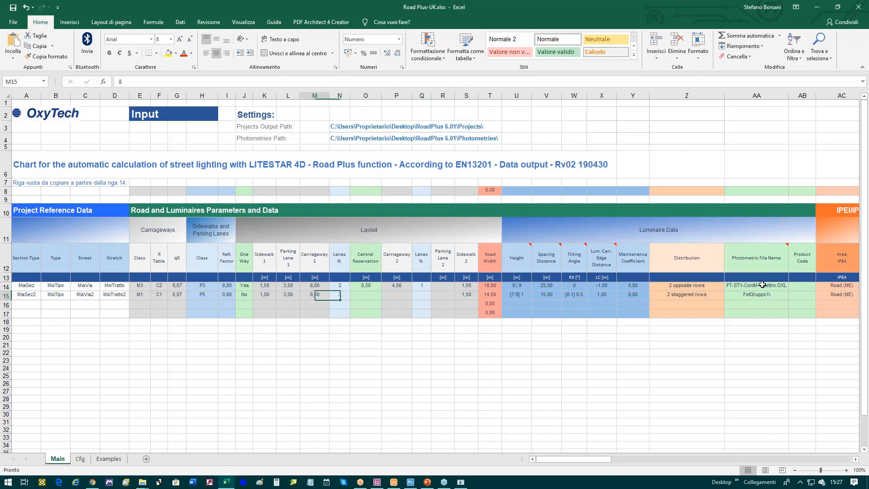
{"action": "key", "text": "Right"}
{"action": "key", "text": "Right"}
{"action": "key", "text": "Right"}
{"action": "key", "text": "Right"}
{"action": "key", "text": "Right"}
{"action": "key", "text": "Right"}
{"action": "key", "text": "Right"}
{"action": "key", "text": "Right"}
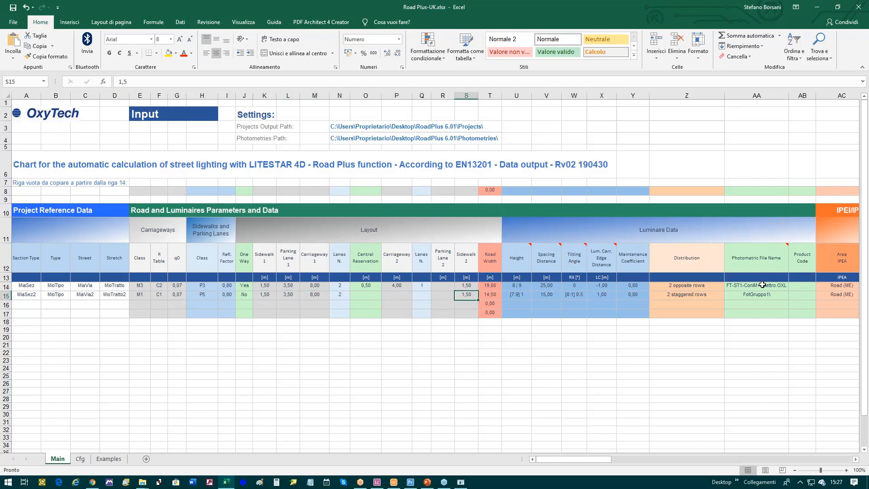
Step: Review row 15's luminaire data, from height, spacing and tilting angle through to the IPEA and project columns
{"action": "key", "text": "Right"}
{"action": "key", "text": "Right"}
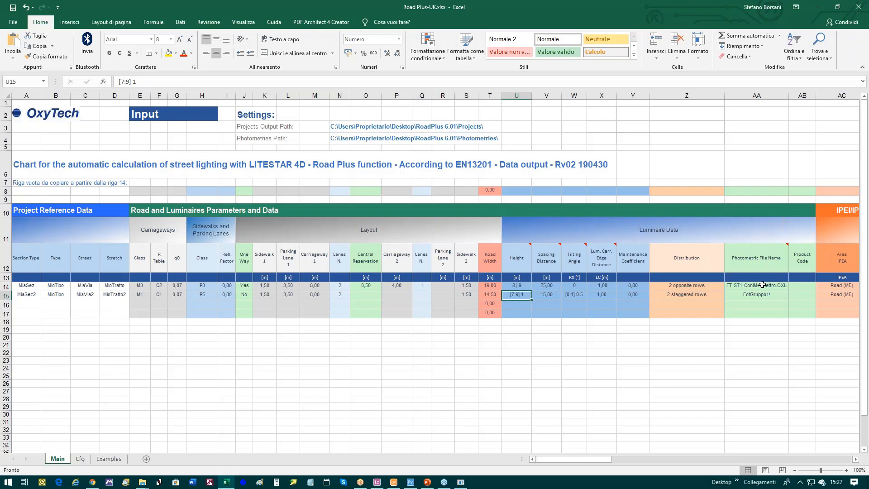
{"action": "key", "text": "Right"}
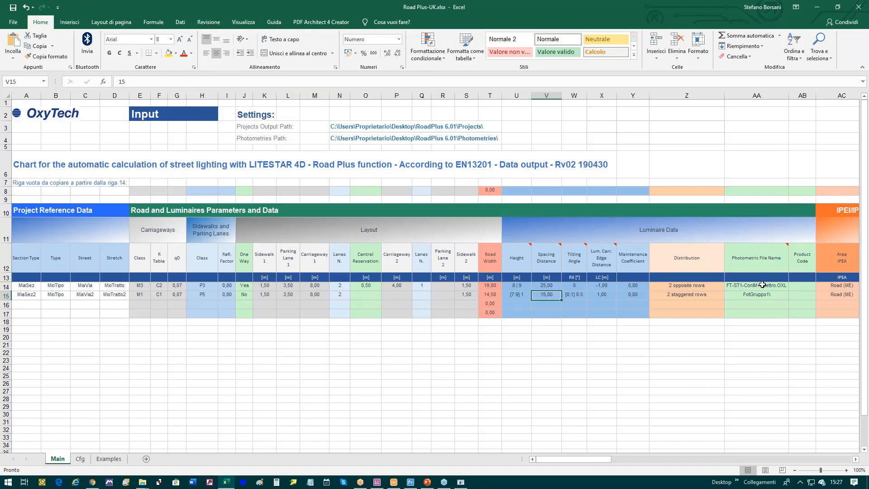
{"action": "key", "text": "Right"}
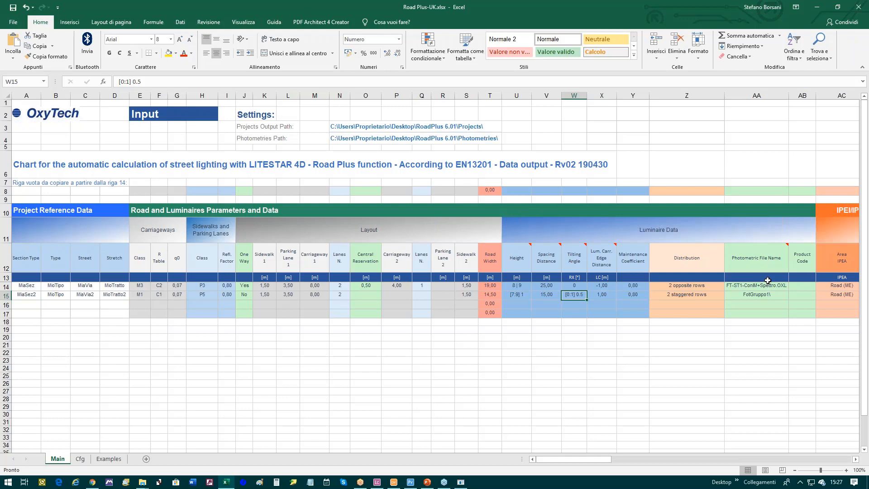
{"action": "key", "text": "Right"}
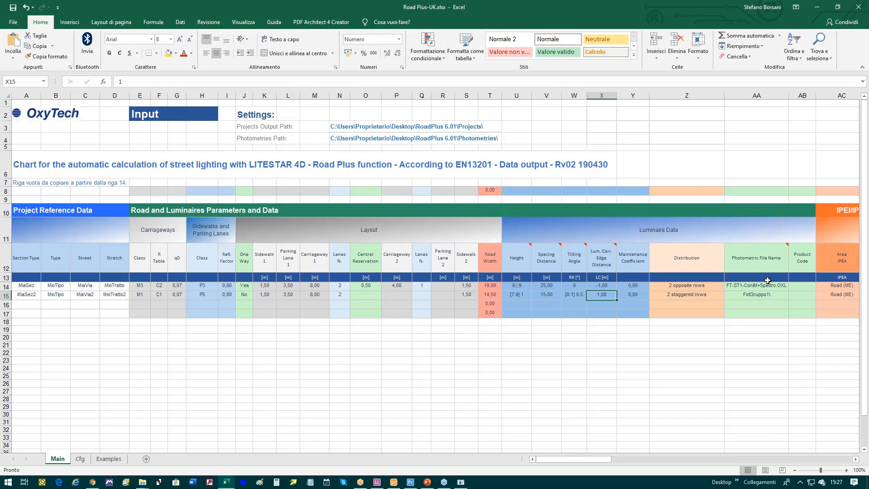
{"action": "key", "text": "Right"}
{"action": "key", "text": "Right"}
{"action": "key", "text": "Right"}
{"action": "key", "text": "Right"}
{"action": "key", "text": "Right"}
{"action": "key", "text": "Right"}
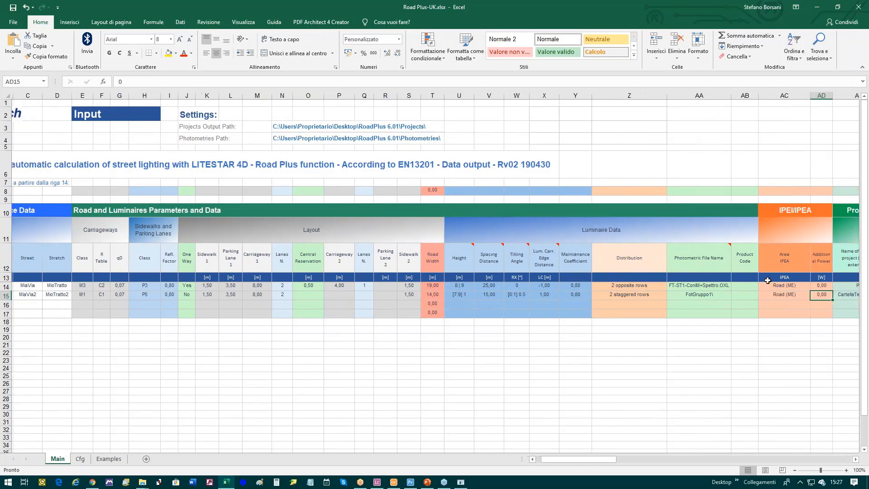
{"action": "key", "text": "Right"}
{"action": "key", "text": "Right"}
{"action": "key", "text": "Right"}
{"action": "key", "text": "Right"}
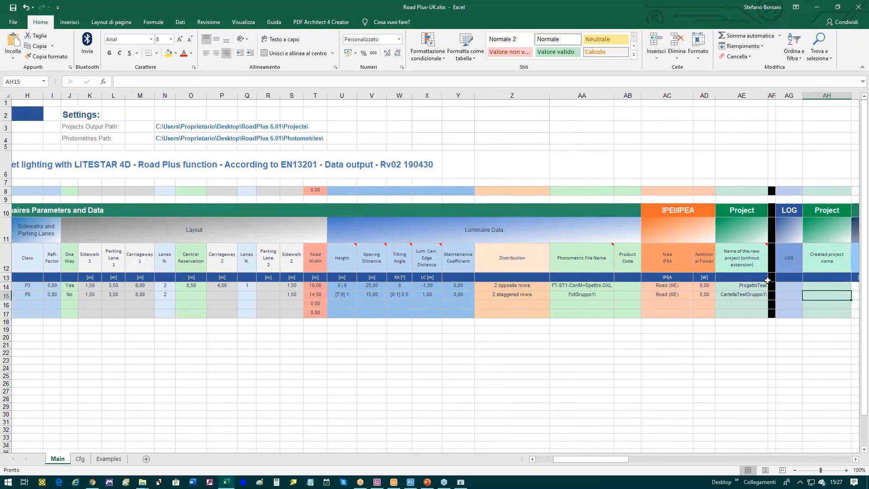
Step: Check row 15's photometric file entry against the contents of the FotGruppo1 folder inside Photometries in File Explorer
{"action": "key", "text": "Left"}
{"action": "key", "text": "Left"}
{"action": "key", "text": "Left"}
{"action": "key", "text": "Left"}
{"action": "key", "text": "Left"}
{"action": "key", "text": "Left"}
{"action": "key", "text": "Left"}
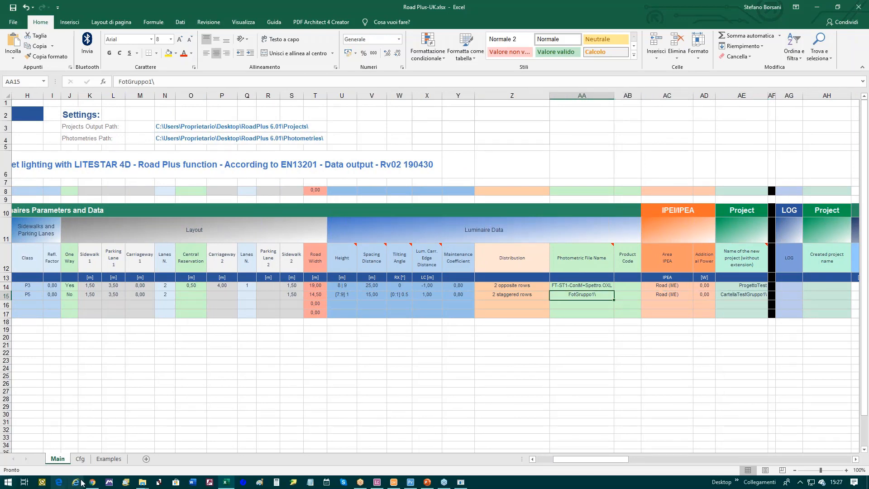
{"action": "left_click", "coordinate": [142, 481]}
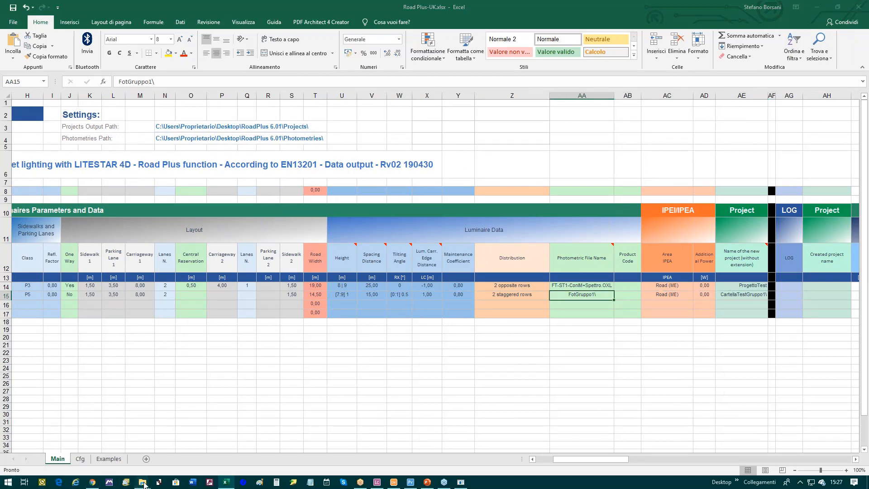
{"action": "left_click", "coordinate": [154, 419]}
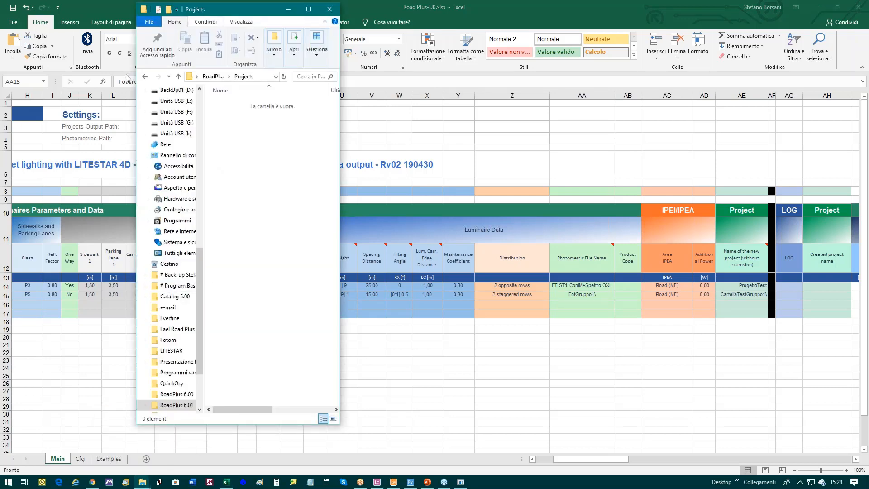
{"action": "left_click", "coordinate": [146, 77]}
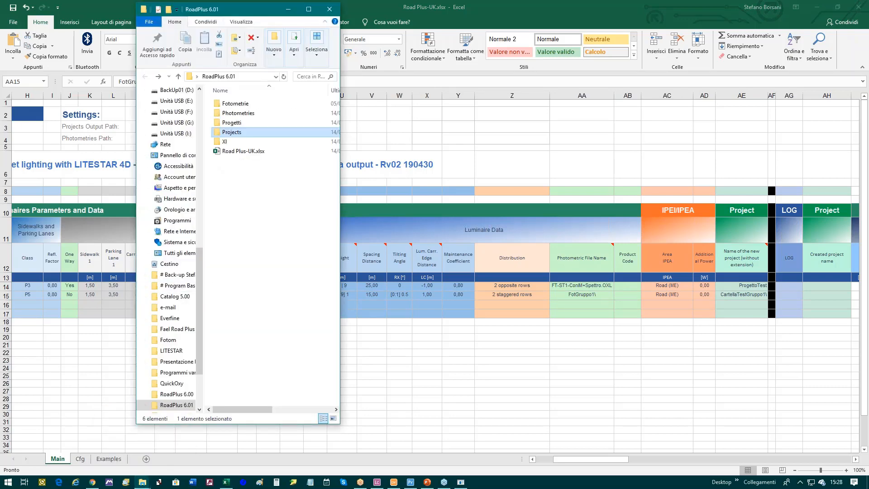
{"action": "left_click", "coordinate": [242, 113]}
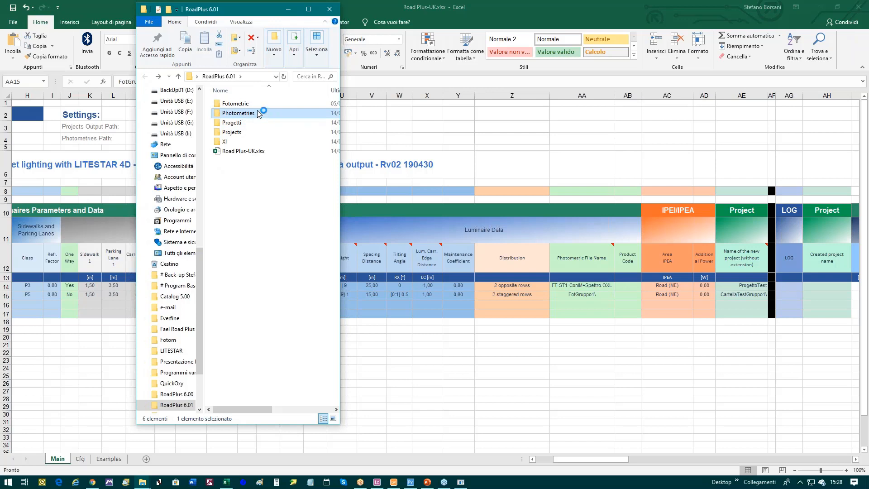
{"action": "double_click", "coordinate": [265, 112]}
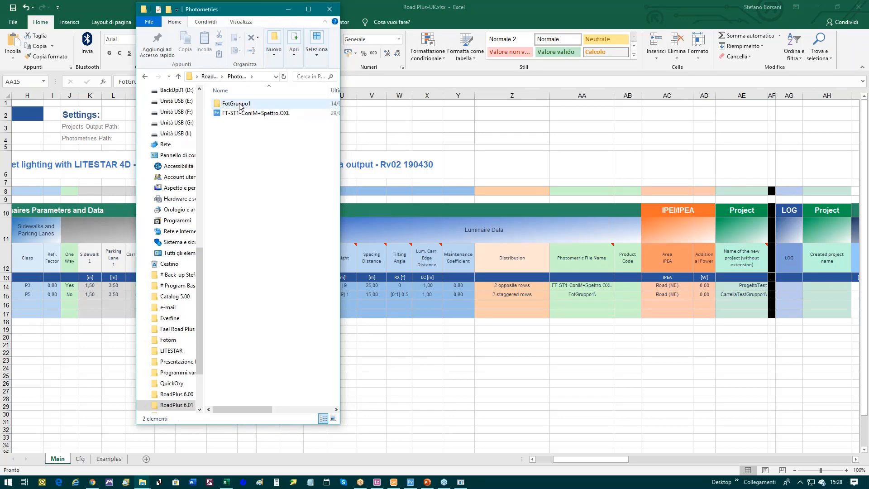
{"action": "left_click", "coordinate": [241, 105]}
{"action": "double_click", "coordinate": [239, 103]}
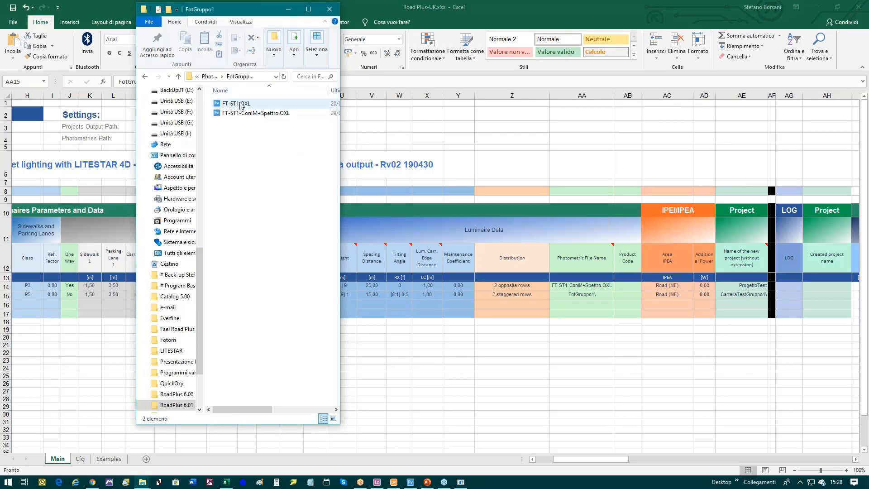
{"action": "left_click", "coordinate": [146, 78]}
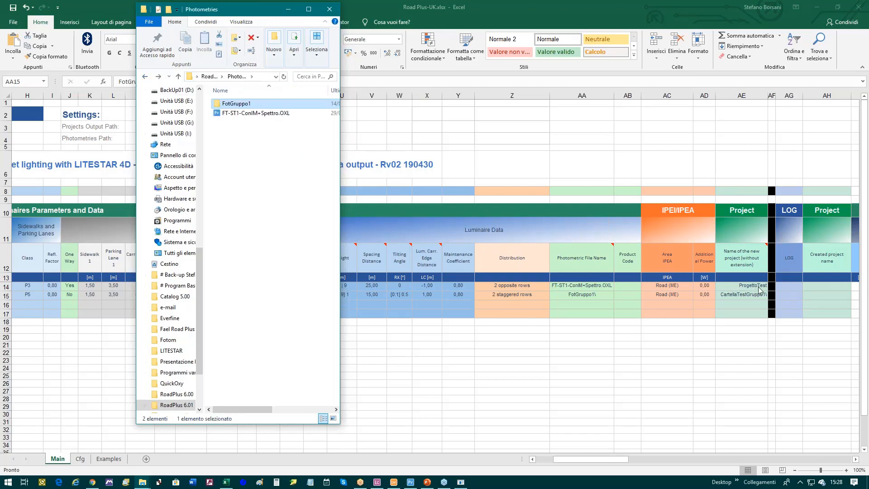
Step: Close the Road Plus-UK.xlsx workbook, saving its changes
{"action": "left_click", "coordinate": [288, 9]}
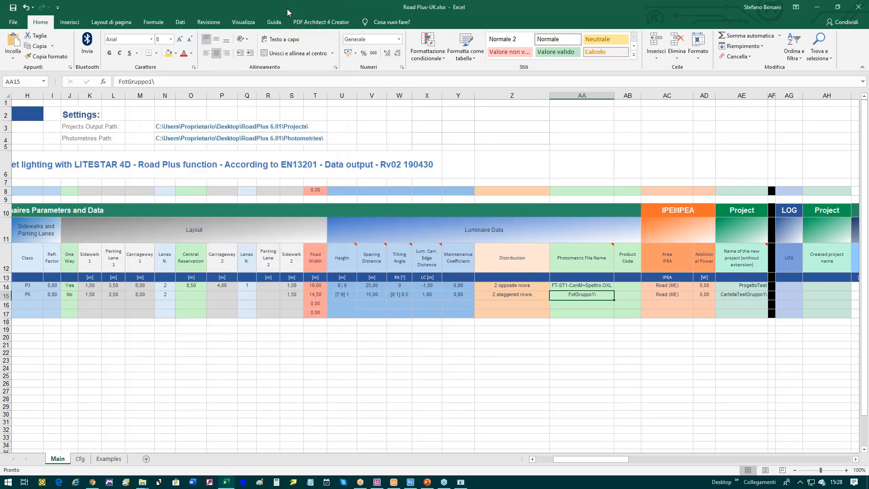
{"action": "left_click", "coordinate": [858, 9]}
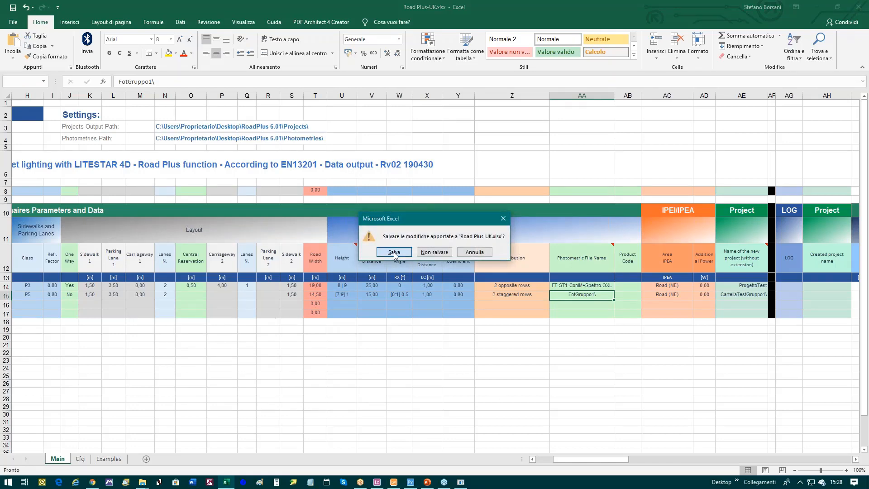
{"action": "left_click", "coordinate": [394, 252]}
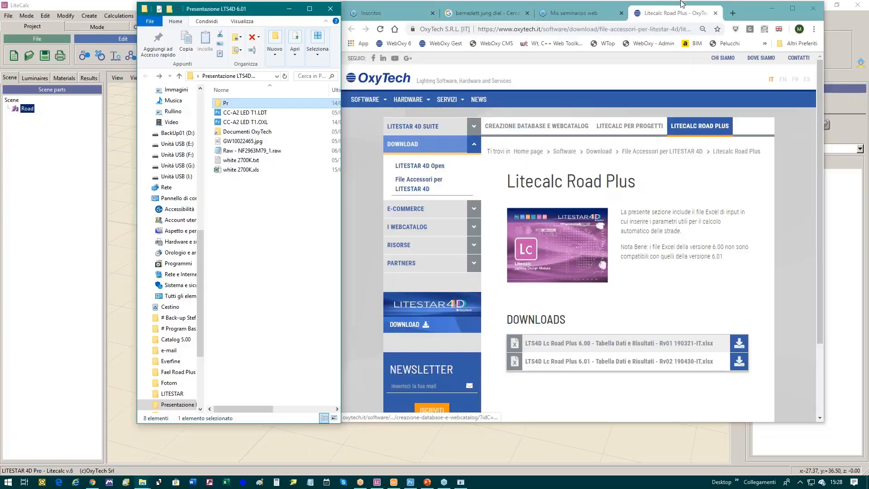
Step: Return to the RoadPlus window in LiteCalc and try to open the input file currently set there
{"action": "left_click", "coordinate": [772, 8]}
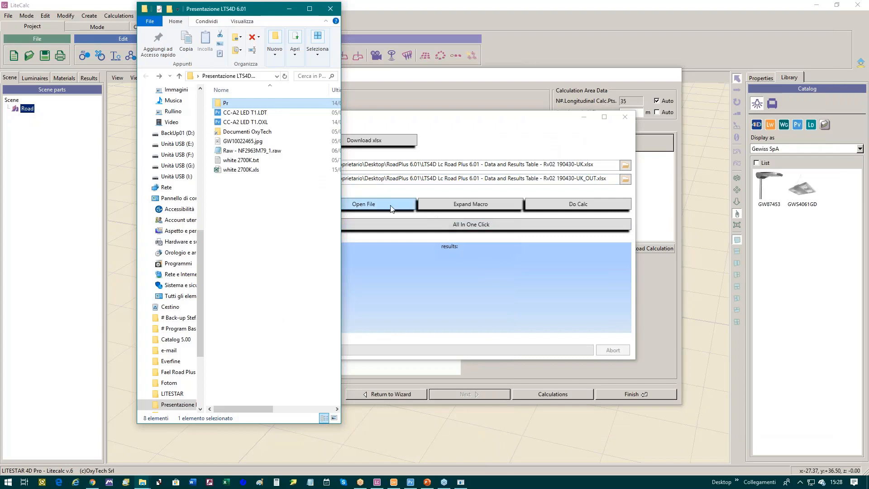
{"action": "left_click", "coordinate": [368, 204]}
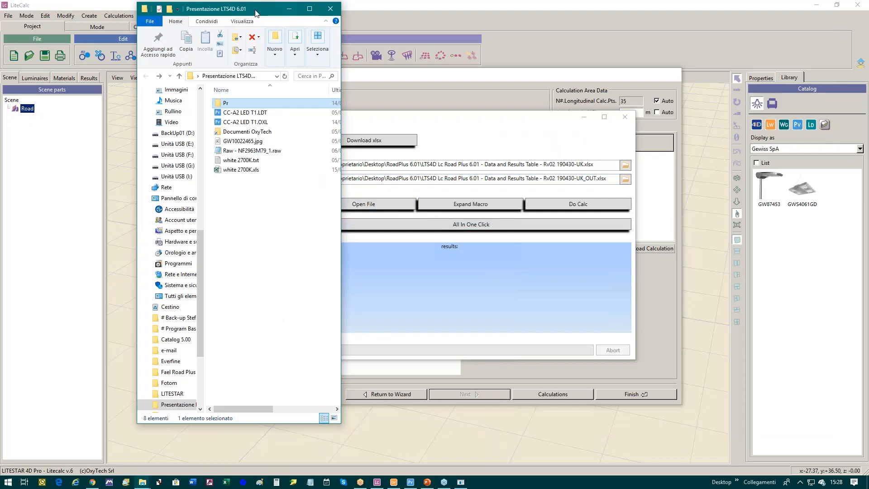
{"action": "left_click", "coordinate": [368, 204]}
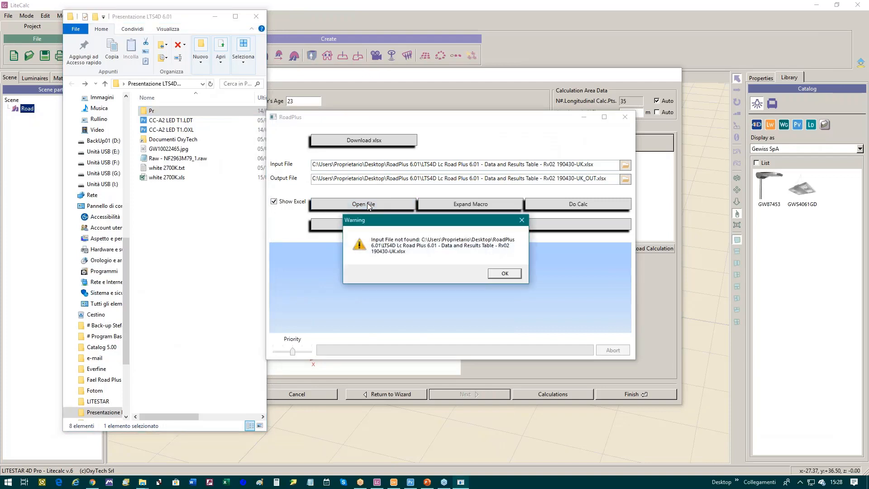
{"action": "left_click", "coordinate": [503, 274]}
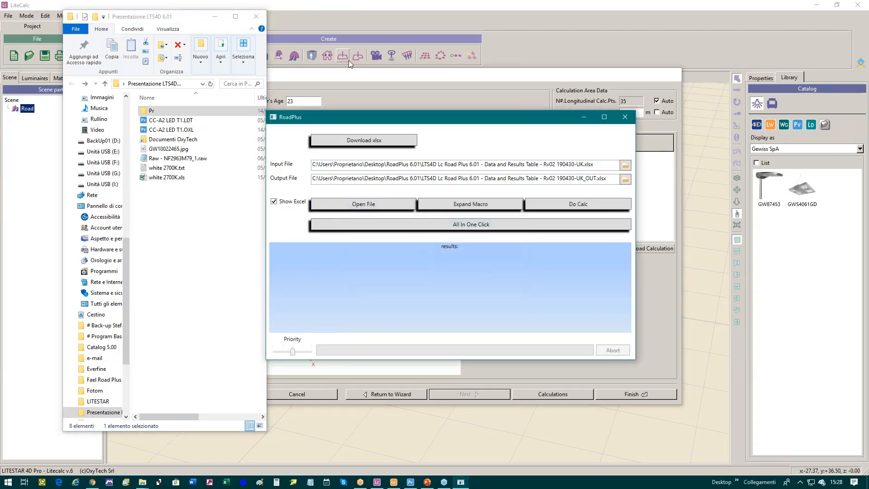
Step: Set the RoadPlus input file to Road Plus-UK.xlsx from the RoadPlus 6.01 folder on the Desktop
{"action": "left_click", "coordinate": [626, 166]}
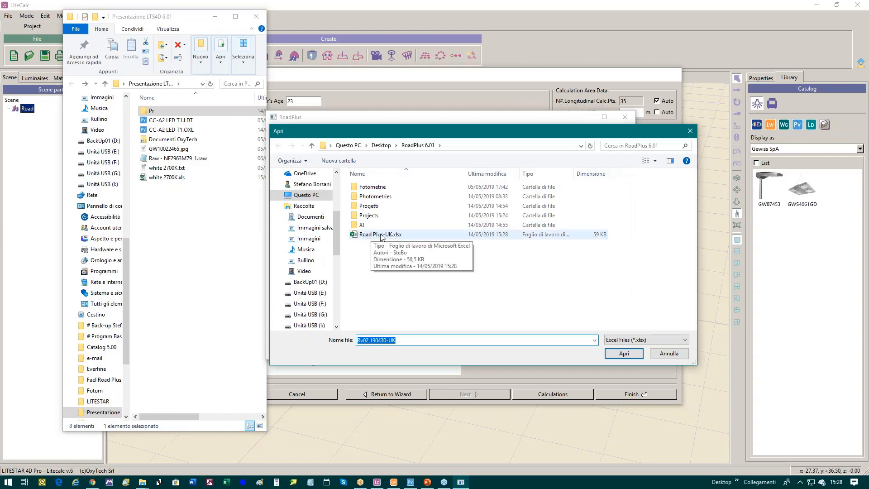
{"action": "double_click", "coordinate": [381, 234]}
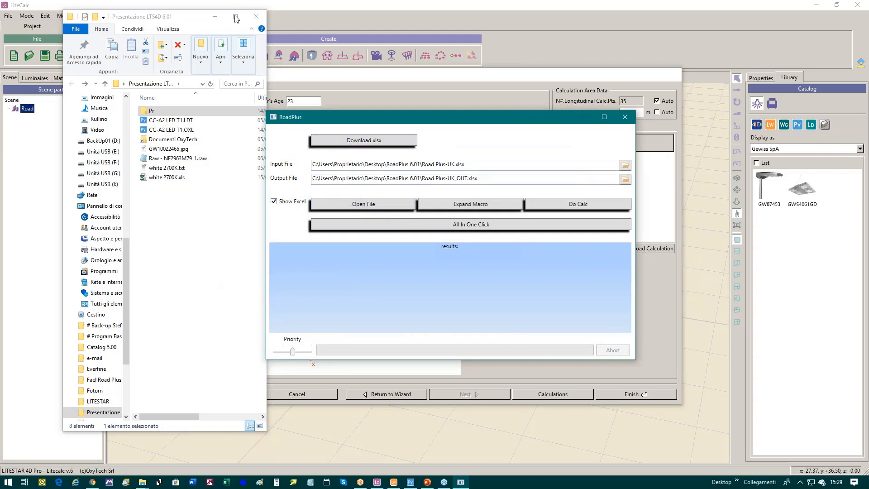
{"action": "left_click", "coordinate": [215, 30]}
Step: Check the contents of the RoadPlus 6.01 folder in File Explorer, then return to LiteCalc
{"action": "left_click", "coordinate": [142, 482]}
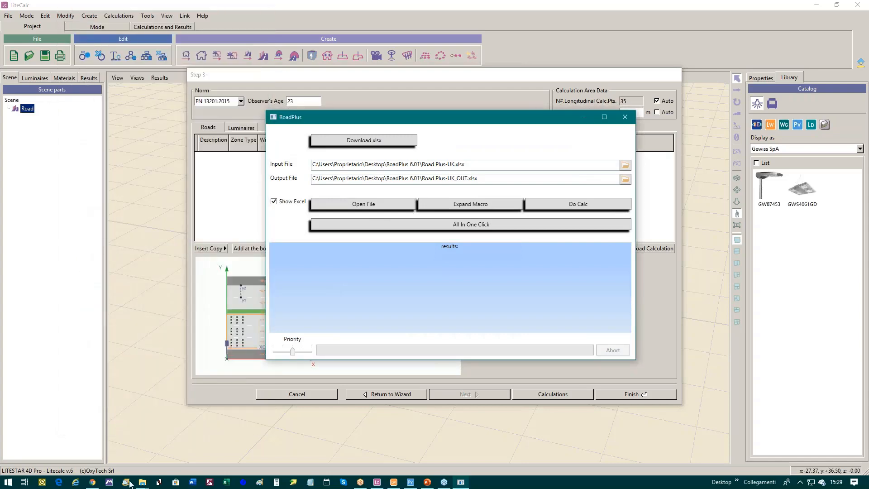
{"action": "mouse_move", "coordinate": [142, 481]}
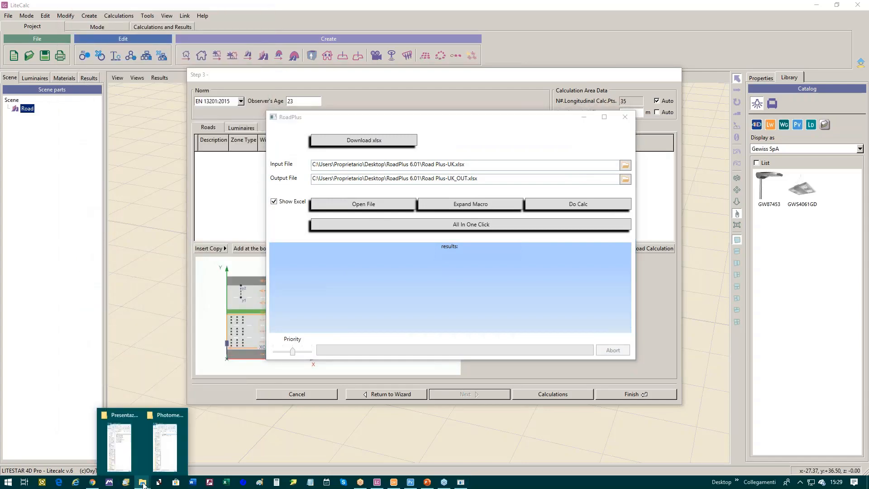
{"action": "mouse_move", "coordinate": [166, 446]}
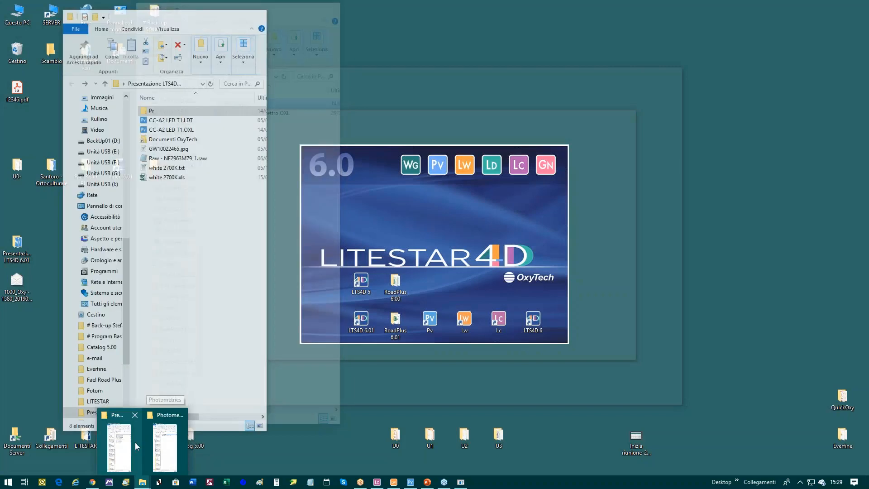
{"action": "left_click", "coordinate": [169, 446]}
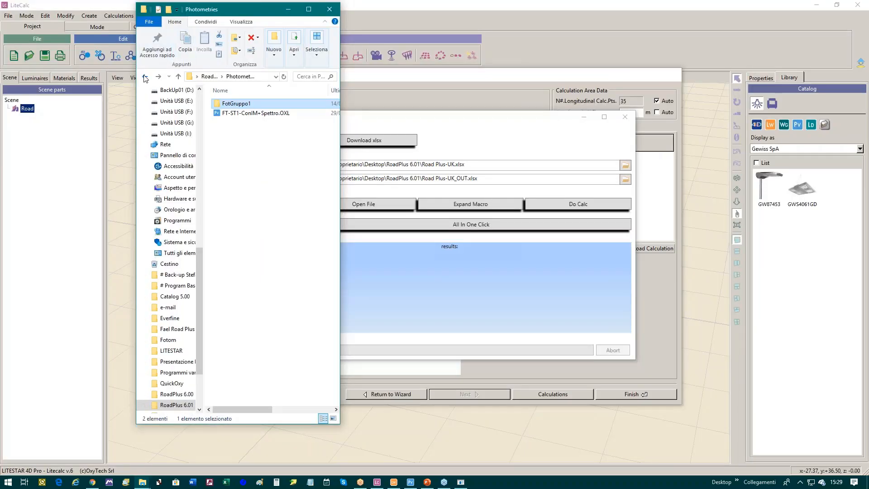
{"action": "left_click", "coordinate": [145, 79]}
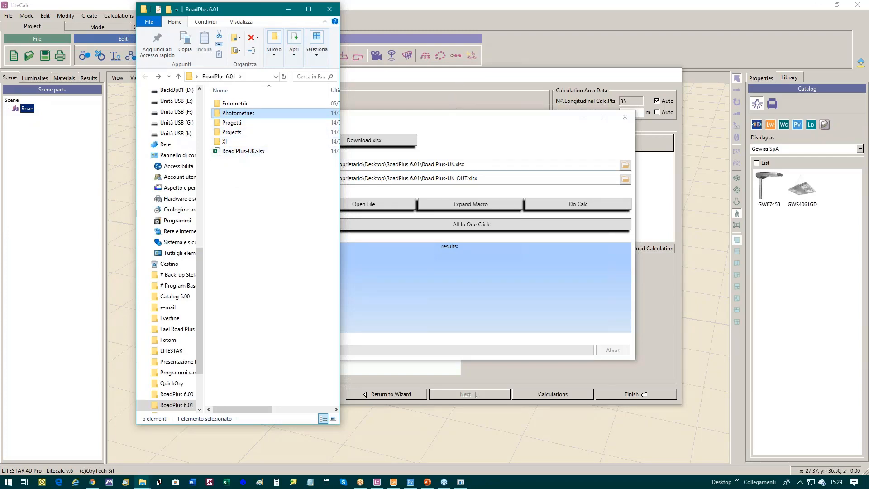
{"action": "left_click", "coordinate": [421, 99]}
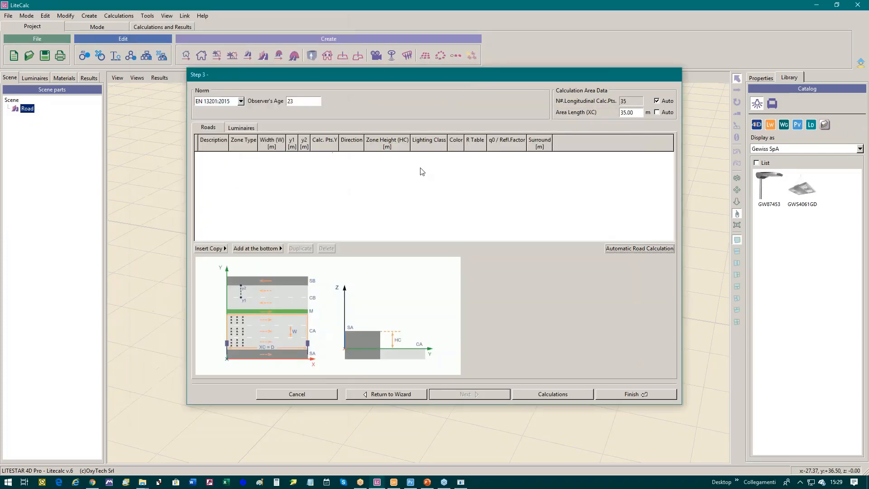
Step: Open the input workbook from RoadPlus and move the RoadPlus window beside it so the first columns can be seen
{"action": "left_click", "coordinate": [460, 481]}
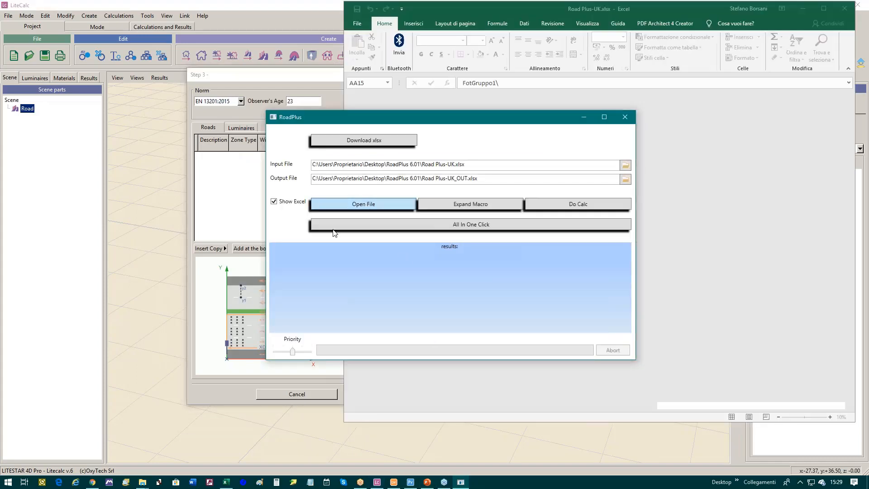
{"action": "left_click_drag", "start_coordinate": [464, 119], "coordinate": [185, 84]}
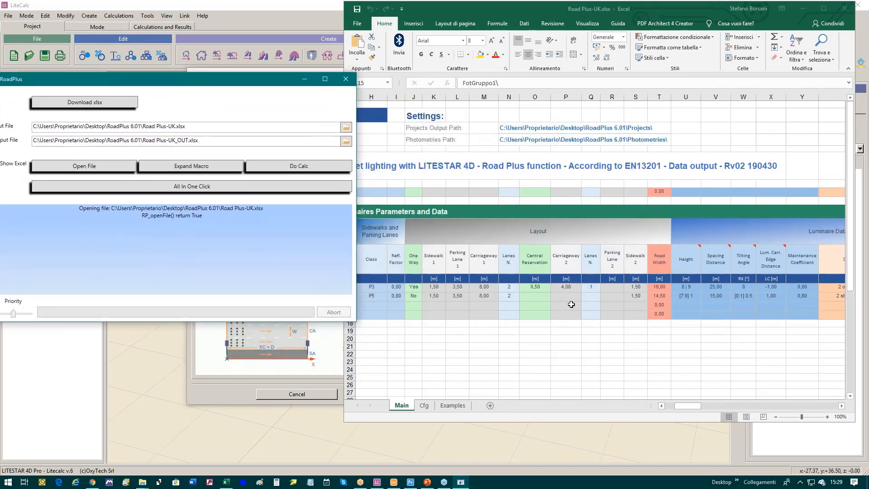
{"action": "left_click_drag", "start_coordinate": [677, 410], "coordinate": [669, 409]}
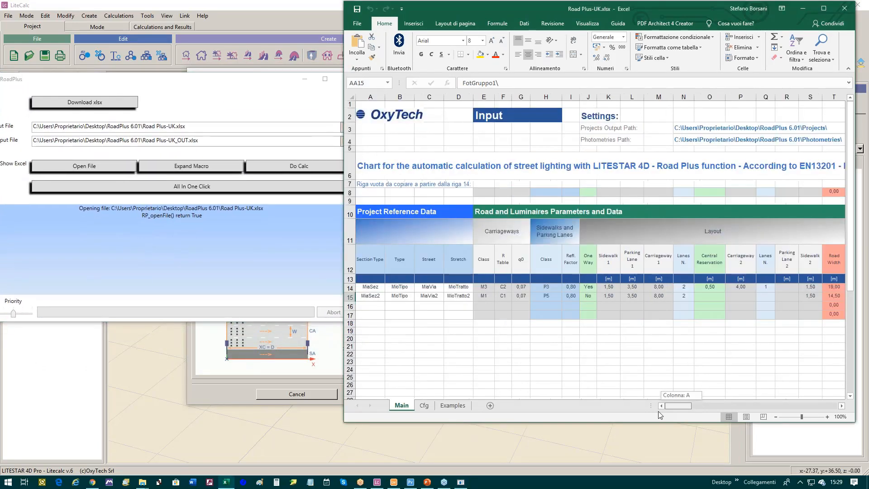
Step: Expand the workbook's macros and run the RoadPlus calculation, closing RoadPlus when it is done
{"action": "left_click", "coordinate": [195, 165]}
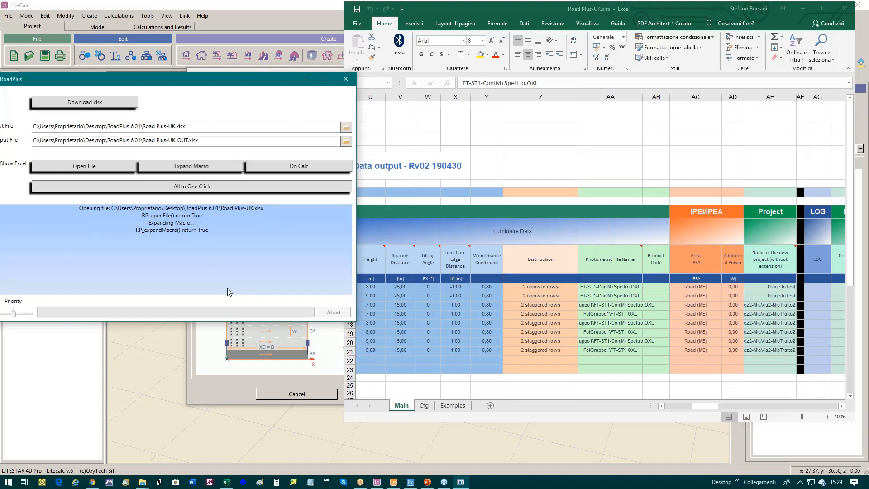
{"action": "left_click", "coordinate": [299, 167]}
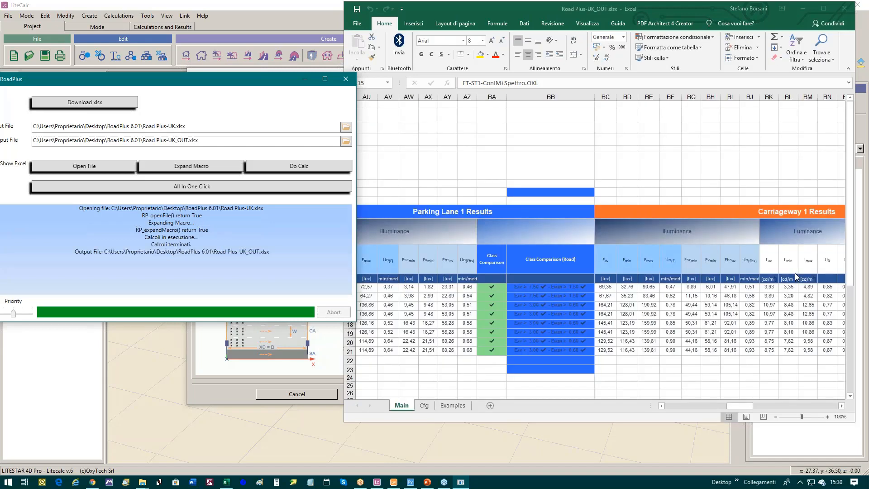
{"action": "left_click", "coordinate": [346, 79]}
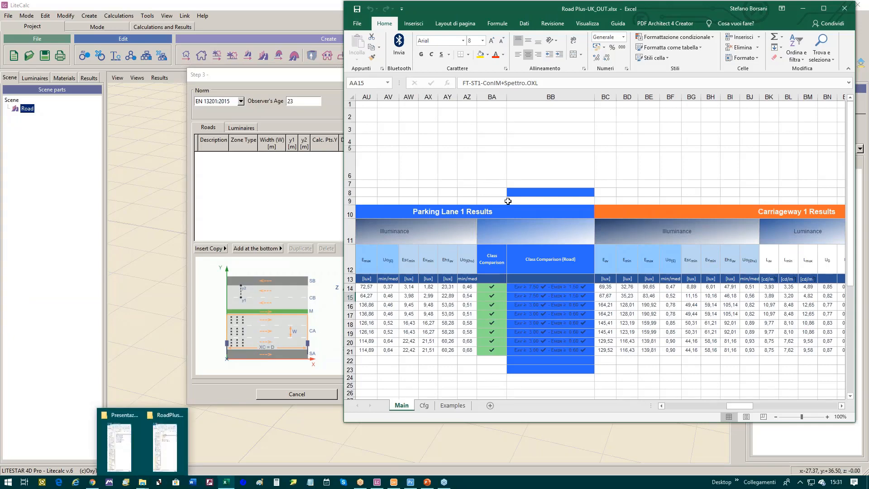
Step: Maximize the Road Plus-UK_OUT.xlsx workbook and fit the width of Carriageway 1's Class Comparison (Road) column to its contents
{"action": "left_click", "coordinate": [824, 8]}
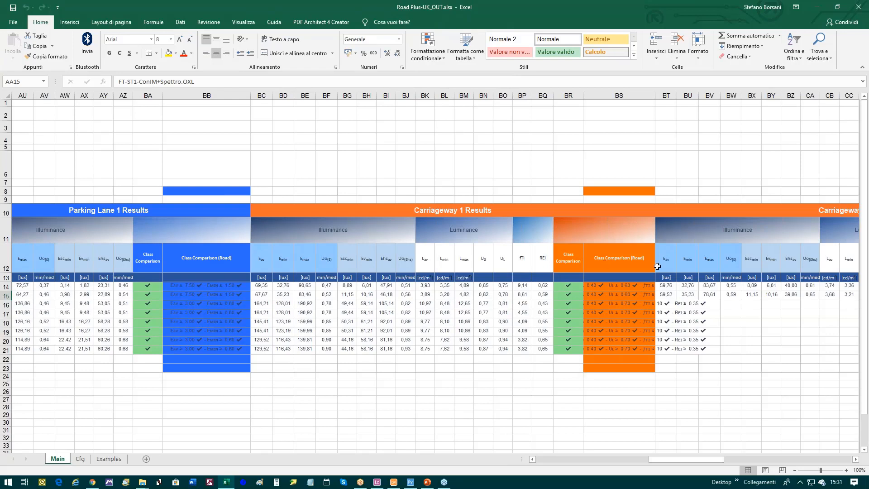
{"action": "double_click", "coordinate": [655, 95]}
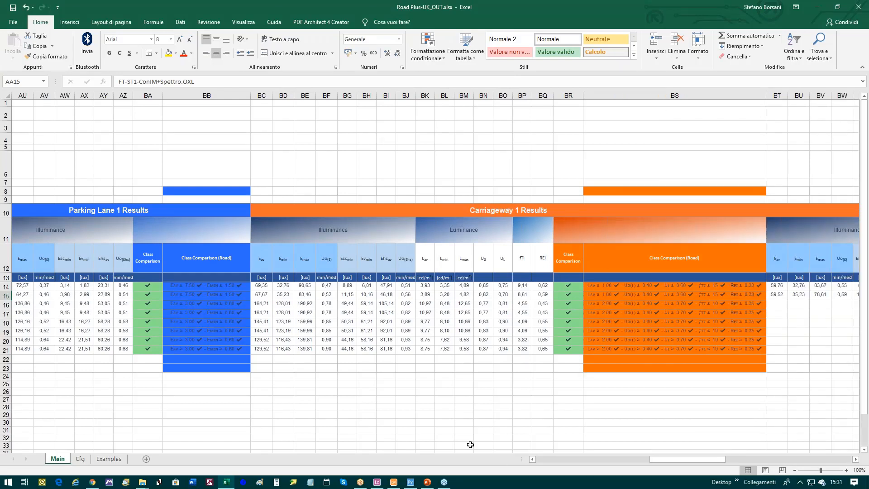
Step: Review the output table from the Carriageway 1 results back to the project reference data in the first columns
{"action": "left_click", "coordinate": [268, 376]}
{"action": "key", "text": "Left"}
{"action": "key", "text": "Left"}
{"action": "key", "text": "Left"}
{"action": "key", "text": "Left"}
{"action": "key", "text": "Left"}
{"action": "key", "text": "Left"}
{"action": "key", "text": "Left"}
{"action": "key", "text": "Left"}
{"action": "key", "text": "Left"}
{"action": "key", "text": "Left"}
{"action": "key", "text": "Left"}
{"action": "key", "text": "Left"}
{"action": "key", "text": "Left"}
{"action": "key", "text": "Left"}
{"action": "key", "text": "Left"}
{"action": "key", "text": "Left"}
{"action": "key", "text": "Left"}
{"action": "key", "text": "Left"}
{"action": "key", "text": "Left"}
{"action": "key", "text": "Left"}
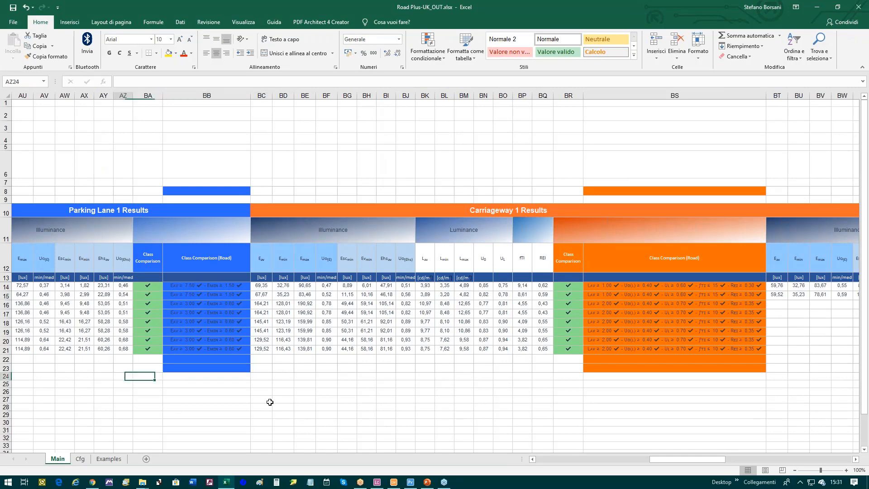
{"action": "key", "text": "Left"}
{"action": "key", "text": "Left"}
{"action": "key", "text": "Left"}
{"action": "key", "text": "Left"}
{"action": "key", "text": "Left"}
{"action": "key", "text": "Left"}
{"action": "key", "text": "Left"}
{"action": "key", "text": "Left"}
{"action": "key", "text": "Left"}
{"action": "key", "text": "Left"}
{"action": "key", "text": "Left"}
{"action": "key", "text": "Left"}
{"action": "key", "text": "Left"}
{"action": "key", "text": "Left"}
{"action": "key", "text": "Left"}
{"action": "key", "text": "Left"}
{"action": "key", "text": "Left"}
{"action": "key", "text": "Left"}
{"action": "key", "text": "Left"}
{"action": "key", "text": "Left"}
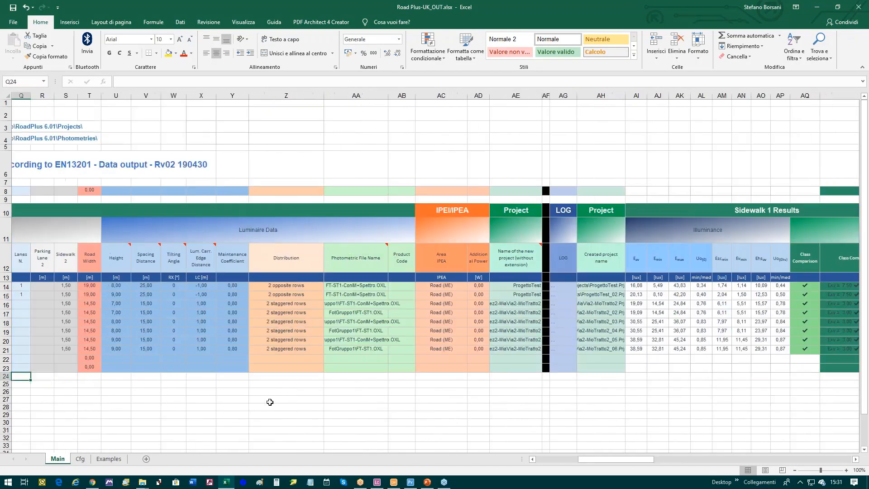
{"action": "key", "text": "Right"}
{"action": "key", "text": "Right"}
{"action": "key", "text": "Right"}
{"action": "key", "text": "Right"}
{"action": "key", "text": "Right"}
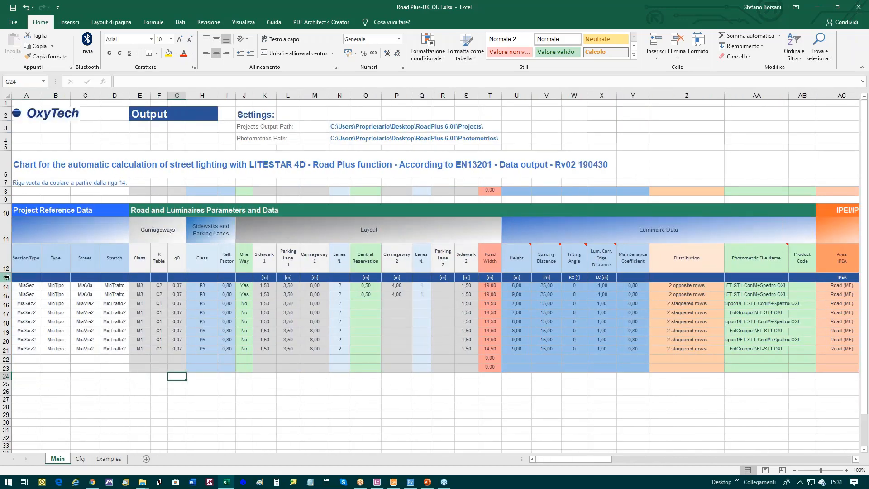
Step: Add filters to the units row, row 13, of the output table
{"action": "left_click", "coordinate": [6, 277]}
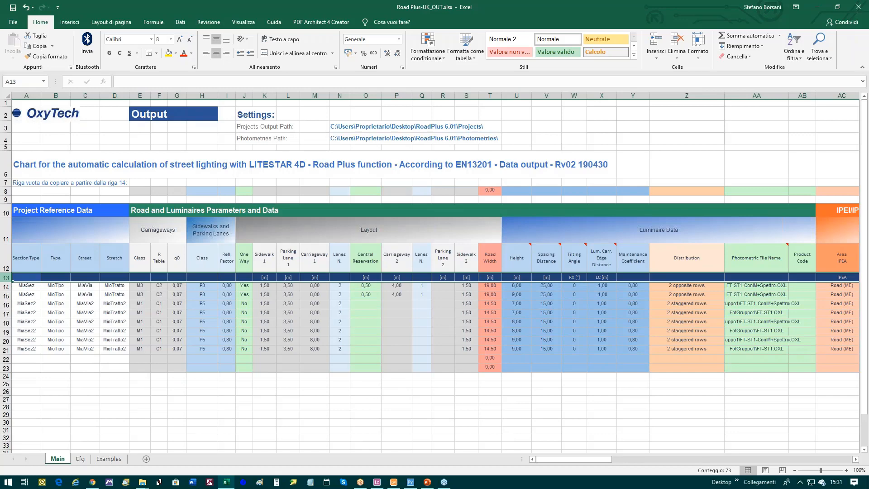
{"action": "left_click", "coordinate": [794, 42]}
{"action": "left_click", "coordinate": [789, 102]}
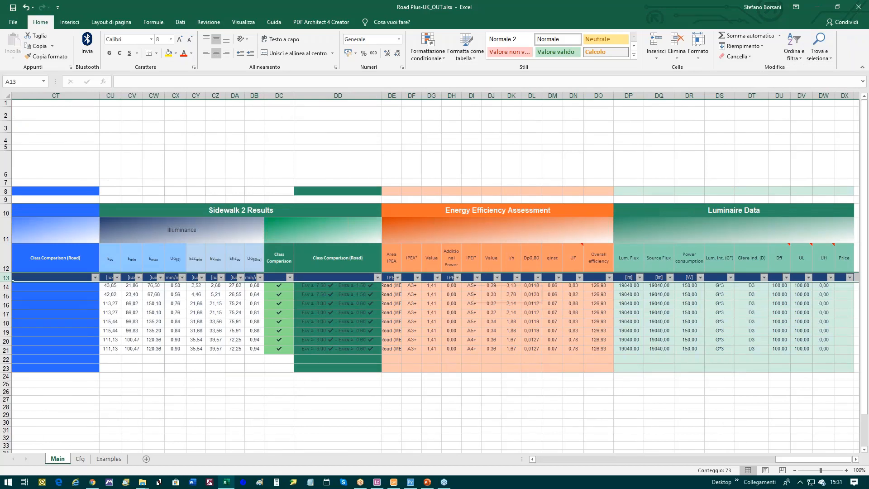
Step: Review the filtered table's result columns from Sidewalk 2 back through Parking Lane 2 and Carriageway 2 to Carriageway 1
{"action": "left_click", "coordinate": [159, 380]}
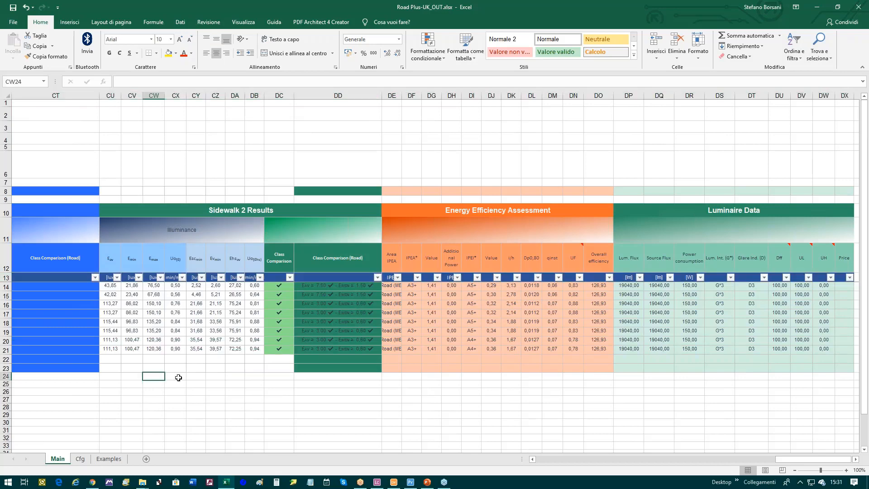
{"action": "key", "text": "Left"}
{"action": "key", "text": "Left"}
{"action": "key", "text": "Left"}
{"action": "key", "text": "Left"}
{"action": "key", "text": "Left"}
{"action": "key", "text": "Left"}
{"action": "key", "text": "Left"}
{"action": "key", "text": "Left"}
{"action": "key", "text": "Left"}
{"action": "key", "text": "Left"}
{"action": "key", "text": "Left"}
{"action": "key", "text": "Left"}
{"action": "key", "text": "Left"}
{"action": "key", "text": "Left"}
{"action": "key", "text": "Left"}
{"action": "key", "text": "Left"}
{"action": "key", "text": "Left"}
{"action": "key", "text": "Left"}
{"action": "key", "text": "Left"}
{"action": "key", "text": "Left"}
{"action": "key", "text": "Left"}
{"action": "key", "text": "Left"}
{"action": "key", "text": "Left"}
{"action": "key", "text": "Left"}
{"action": "key", "text": "Left"}
{"action": "key", "text": "Left"}
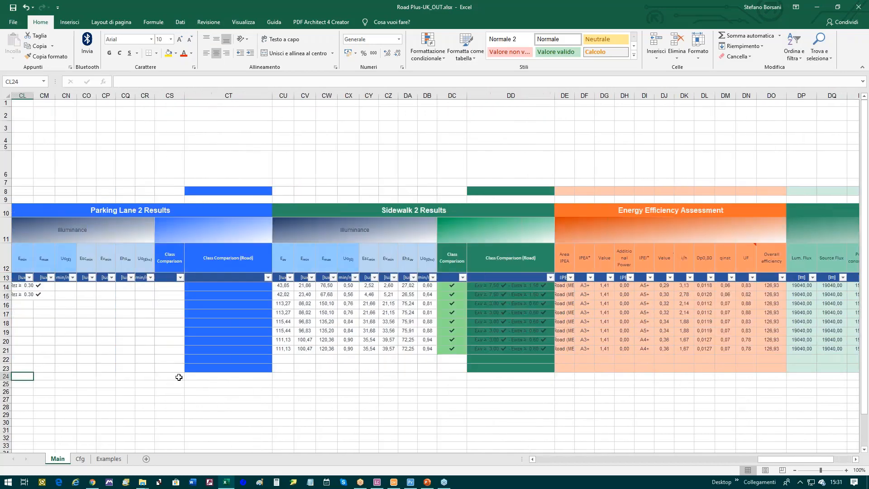
{"action": "key", "text": "Left"}
{"action": "key", "text": "Left"}
{"action": "key", "text": "Left"}
{"action": "key", "text": "Left"}
{"action": "key", "text": "Left"}
{"action": "key", "text": "Left"}
{"action": "key", "text": "Left"}
{"action": "key", "text": "Left"}
{"action": "key", "text": "Left"}
{"action": "key", "text": "Left"}
{"action": "key", "text": "Left"}
{"action": "key", "text": "Left"}
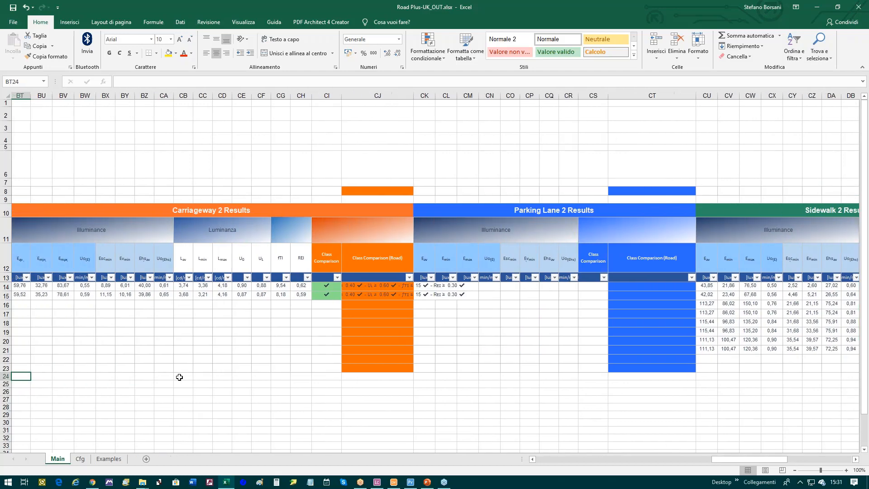
{"action": "key", "text": "Left"}
{"action": "key", "text": "Left"}
{"action": "key", "text": "Left"}
{"action": "key", "text": "Left"}
{"action": "key", "text": "Left"}
{"action": "key", "text": "Left"}
{"action": "key", "text": "Left"}
{"action": "key", "text": "Left"}
{"action": "key", "text": "Left"}
{"action": "key", "text": "Left"}
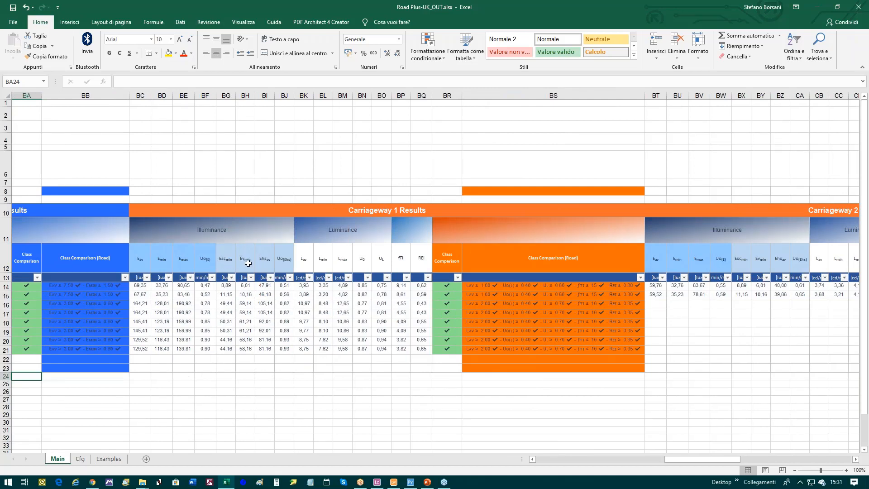
Step: Filter Carriageway 1's Evmin illuminance column to show only the rows with values 6,01 and 10,16
{"action": "left_click", "coordinate": [246, 263]}
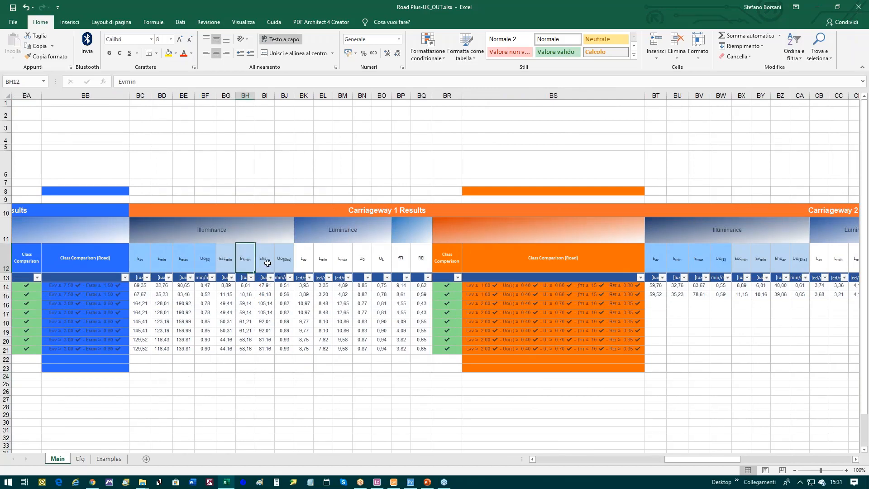
{"action": "left_click", "coordinate": [250, 277]}
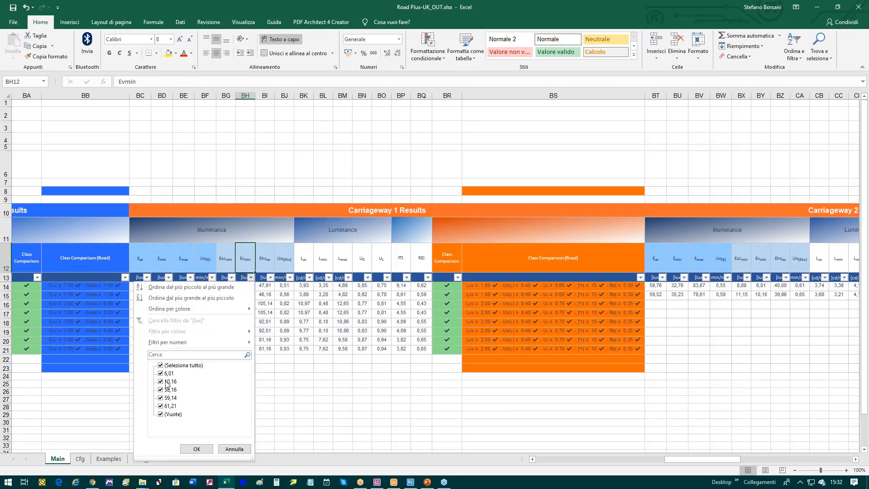
{"action": "left_click", "coordinate": [160, 366]}
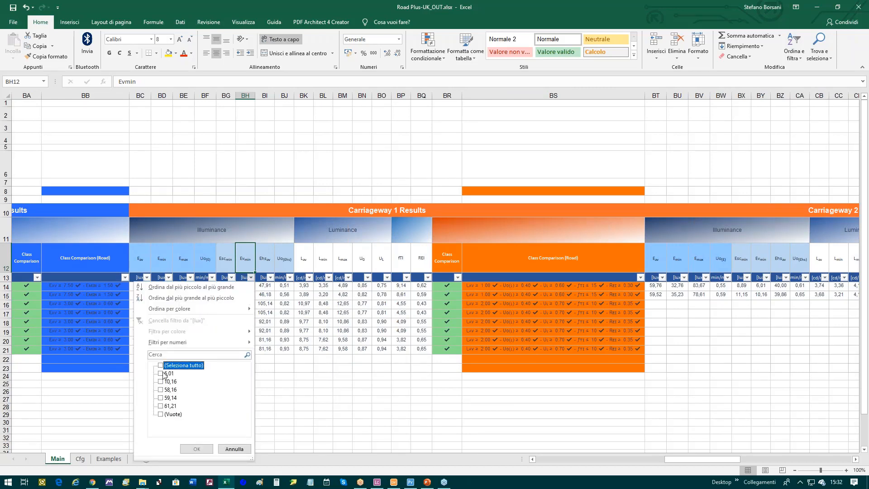
{"action": "left_click", "coordinate": [161, 374]}
{"action": "left_click", "coordinate": [161, 381]}
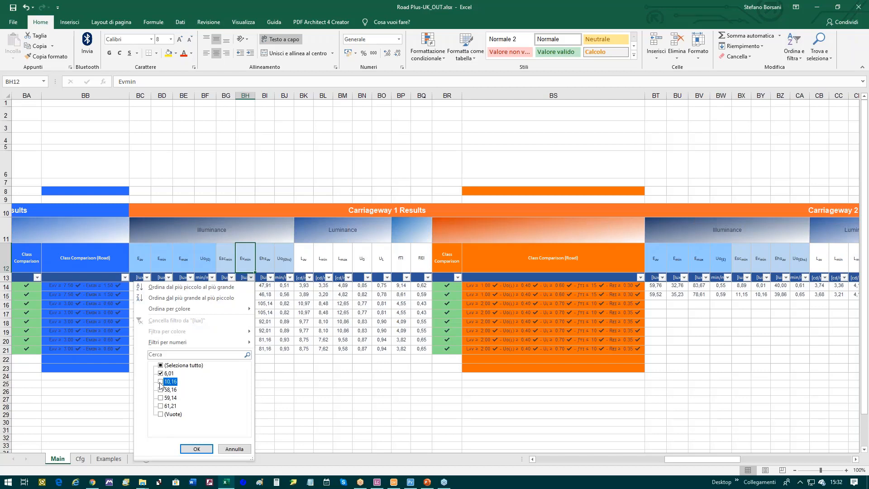
{"action": "left_click", "coordinate": [197, 449]}
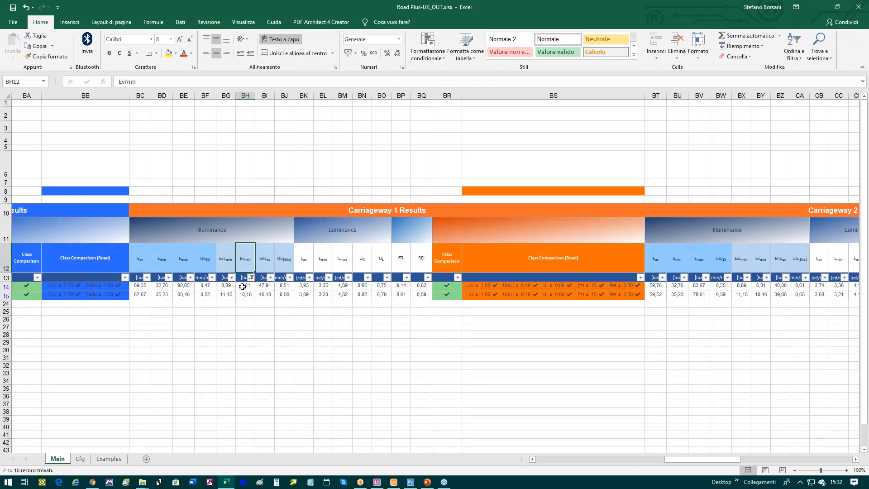
Step: Go back along row 14 to the Created project name column and widen it to show more of the project paths
{"action": "left_click", "coordinate": [244, 285]}
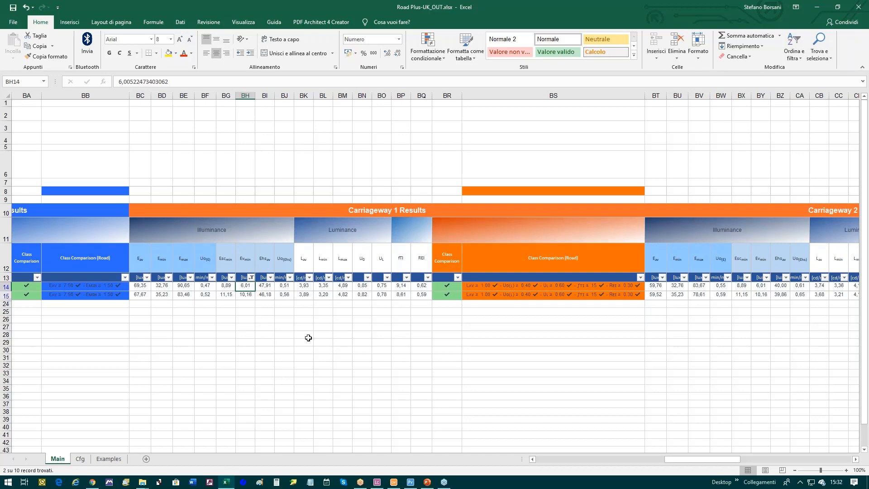
{"action": "key", "text": "Left"}
{"action": "key", "text": "Left"}
{"action": "key", "text": "Left"}
{"action": "key", "text": "Left"}
{"action": "key", "text": "Left"}
{"action": "key", "text": "Left"}
{"action": "key", "text": "Left"}
{"action": "key", "text": "Left"}
{"action": "key", "text": "Left"}
{"action": "key", "text": "Left"}
{"action": "key", "text": "Left"}
{"action": "key", "text": "Left"}
{"action": "key", "text": "Left"}
{"action": "key", "text": "Left"}
{"action": "key", "text": "Left"}
{"action": "key", "text": "Left"}
{"action": "key", "text": "Left"}
{"action": "key", "text": "Left"}
{"action": "key", "text": "Left"}
{"action": "key", "text": "Left"}
{"action": "key", "text": "Left"}
{"action": "key", "text": "Left"}
{"action": "key", "text": "Left"}
{"action": "key", "text": "Left"}
{"action": "key", "text": "Left"}
{"action": "key", "text": "Left"}
{"action": "key", "text": "Left"}
{"action": "key", "text": "Left"}
{"action": "key", "text": "Left"}
{"action": "key", "text": "Left"}
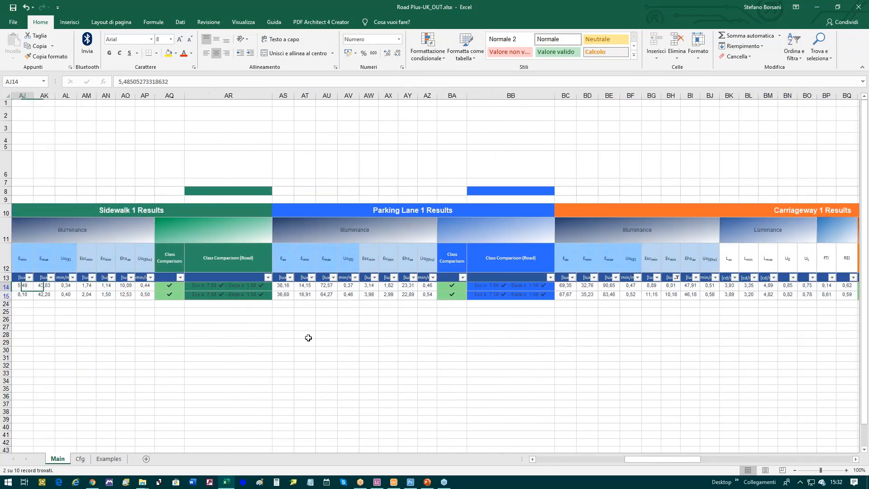
{"action": "key", "text": "Right"}
{"action": "key", "text": "Right"}
{"action": "key", "text": "Right"}
{"action": "key", "text": "Right"}
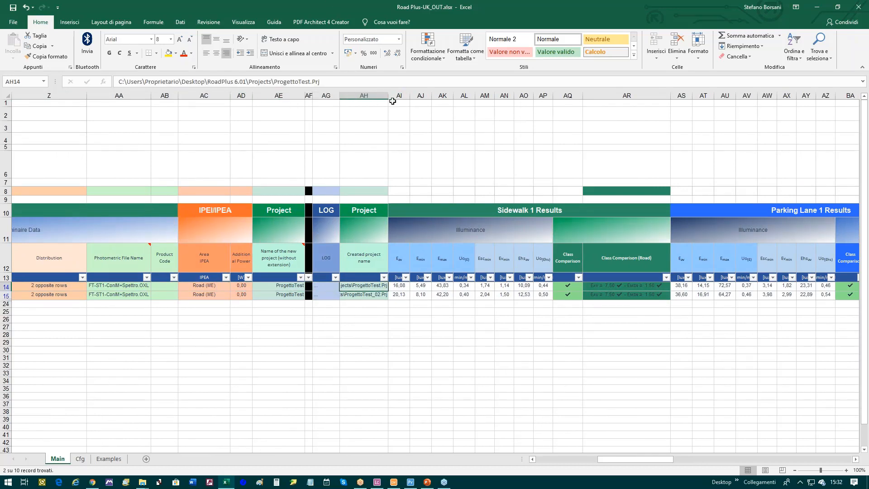
{"action": "left_click_drag", "start_coordinate": [388, 95], "coordinate": [426, 95]}
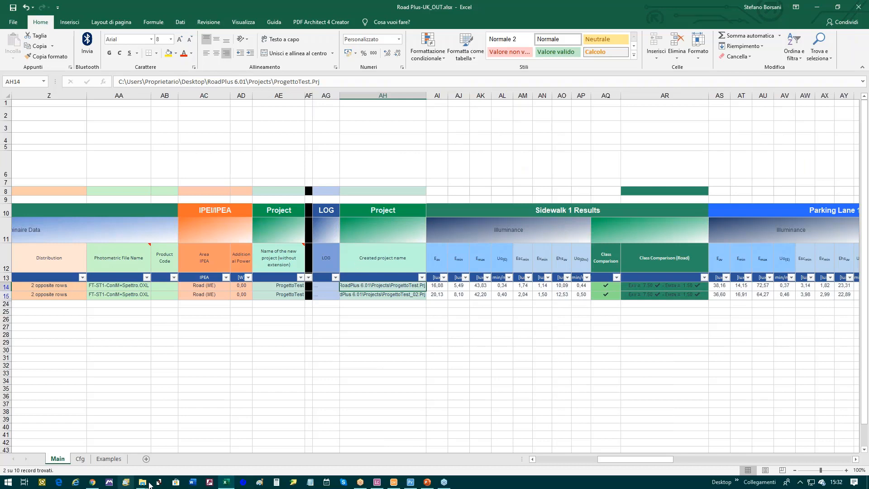
Step: In File Explorer, open the Projects folder of RoadPlus 6.01, check CartellaTestGruppo1 and select ProgettoTest.prj
{"action": "mouse_move", "coordinate": [144, 484]}
{"action": "left_click", "coordinate": [161, 448]}
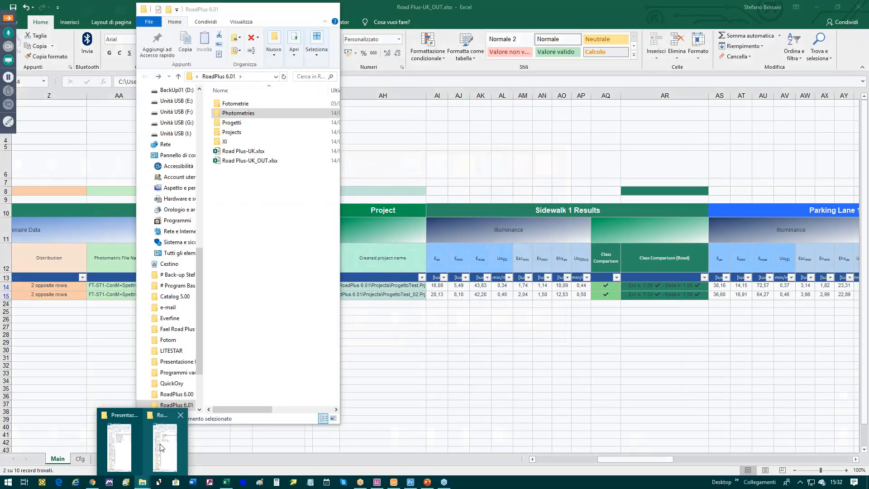
{"action": "left_click", "coordinate": [238, 132]}
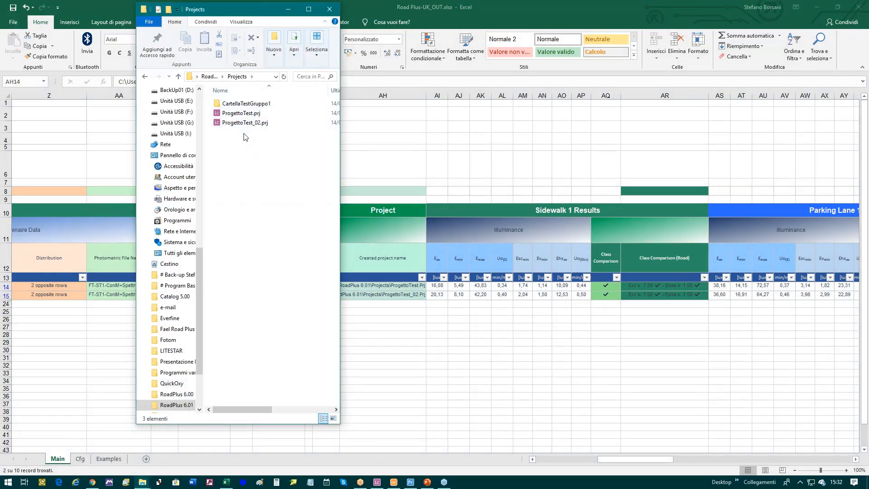
{"action": "left_click", "coordinate": [241, 114]}
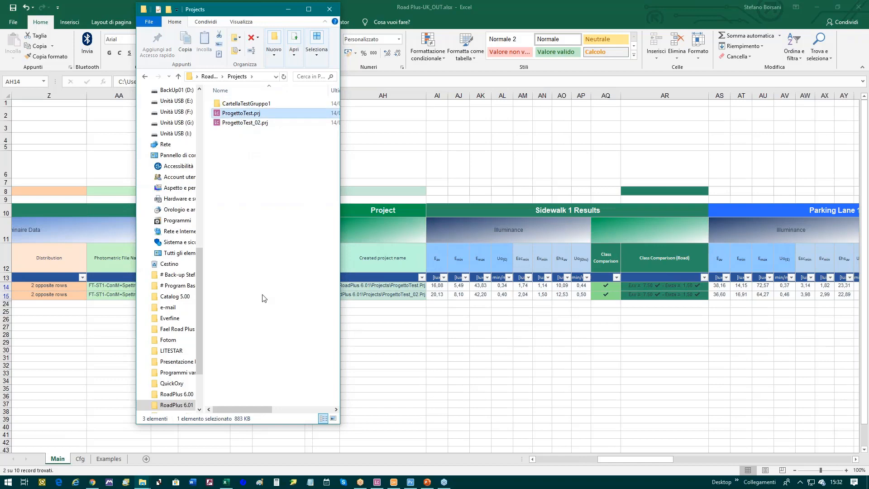
{"action": "left_click", "coordinate": [248, 105]}
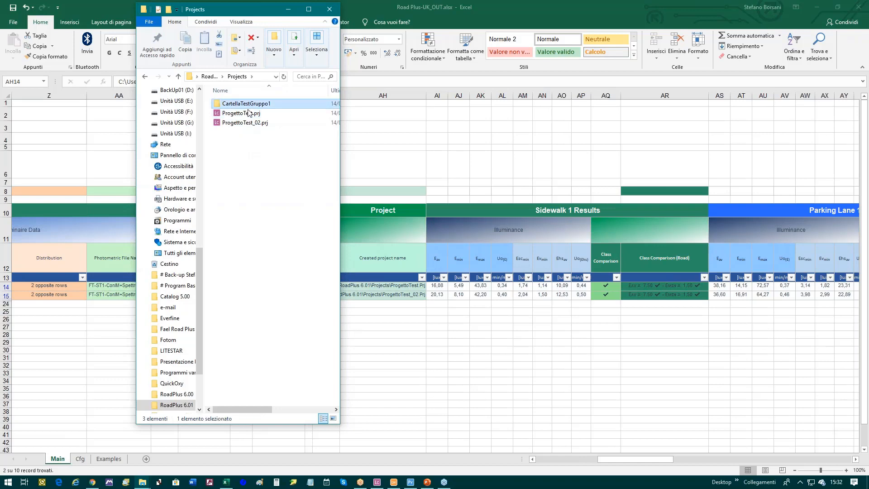
{"action": "left_click", "coordinate": [145, 77]}
{"action": "left_click", "coordinate": [241, 113]}
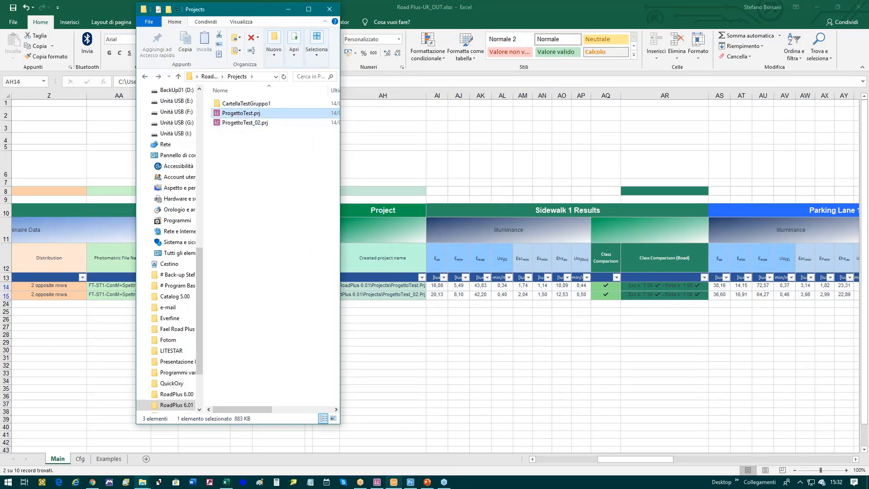
Step: Switch to LiteCalc, cancel the open road wizard, and place the restored window beside the Projects folder
{"action": "left_click", "coordinate": [375, 482]}
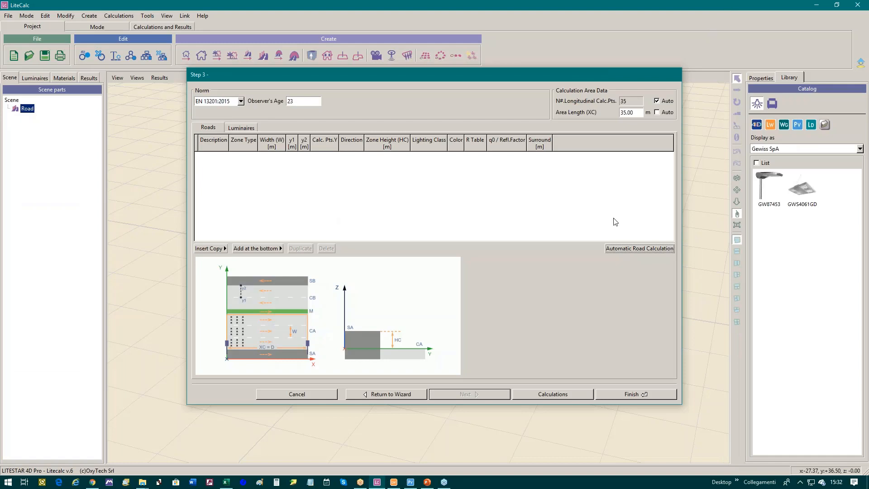
{"action": "left_click", "coordinate": [296, 394]}
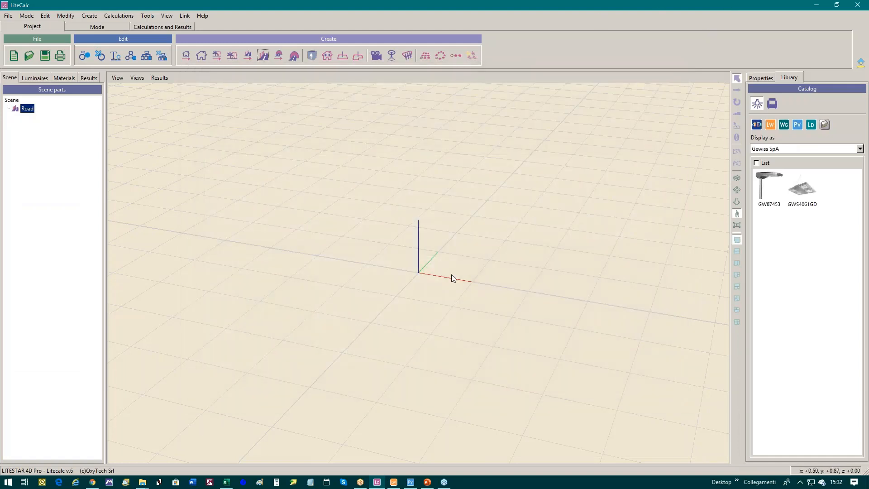
{"action": "left_click", "coordinate": [836, 6]}
{"action": "left_click_drag", "start_coordinate": [418, 64], "coordinate": [593, 50]}
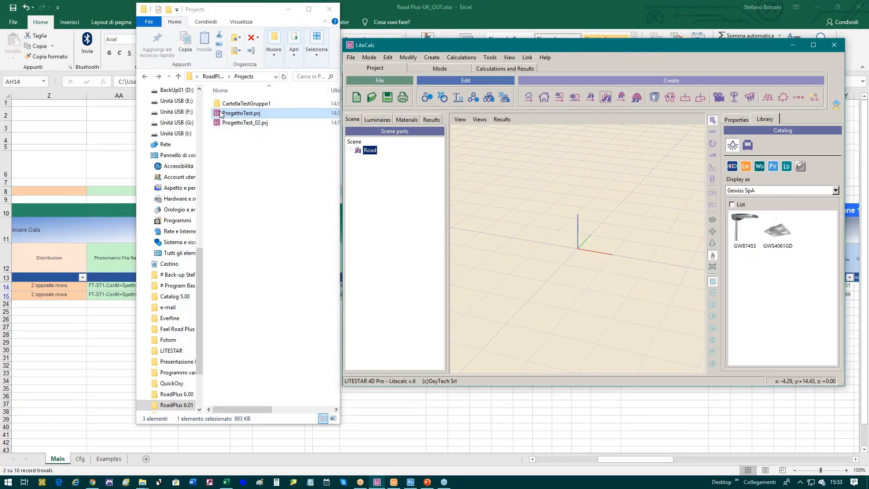
Step: Load ProgettoTest.prj from the Projects folder into LiteCalc without saving the current project, and maximize the window
{"action": "left_click_drag", "start_coordinate": [220, 114], "coordinate": [595, 264]}
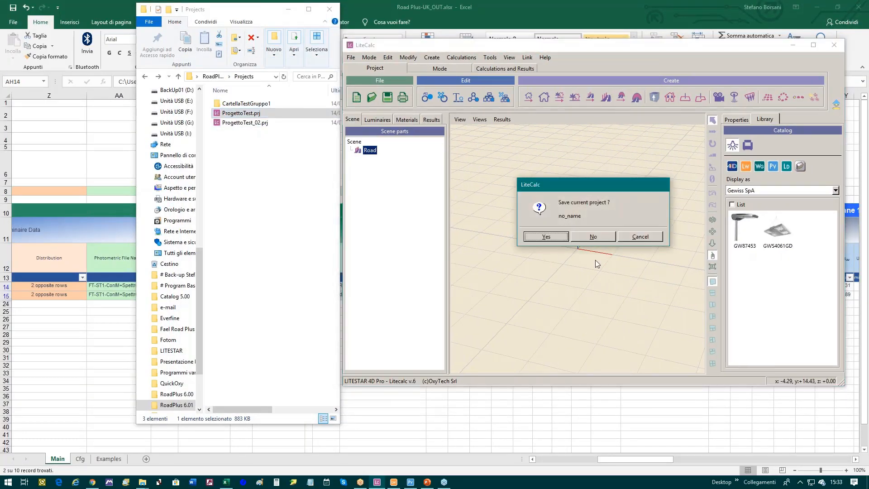
{"action": "left_click", "coordinate": [587, 237]}
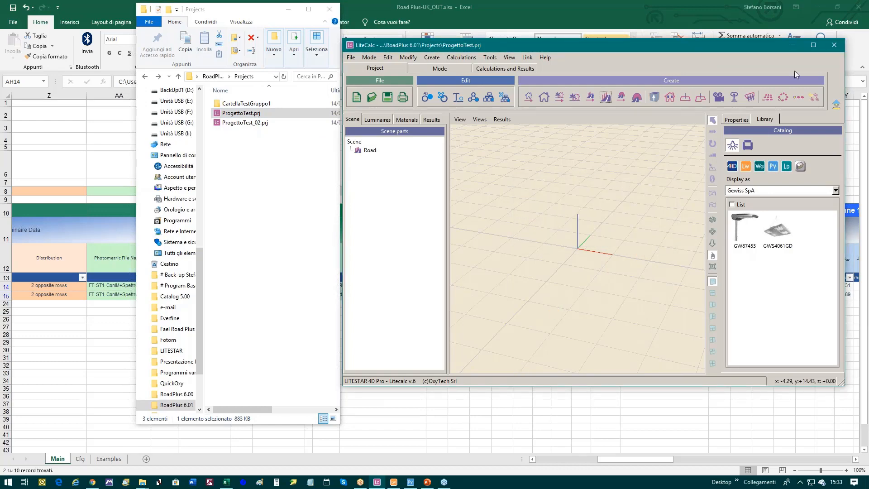
{"action": "left_click", "coordinate": [813, 45]}
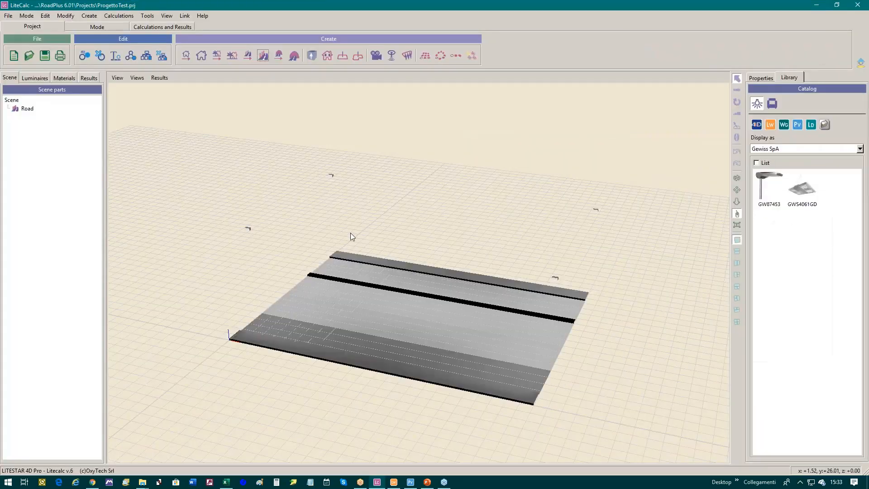
Step: Open the Road object for modification and view its road zones and luminaire rows
{"action": "left_click", "coordinate": [28, 109]}
{"action": "right_click", "coordinate": [28, 109]}
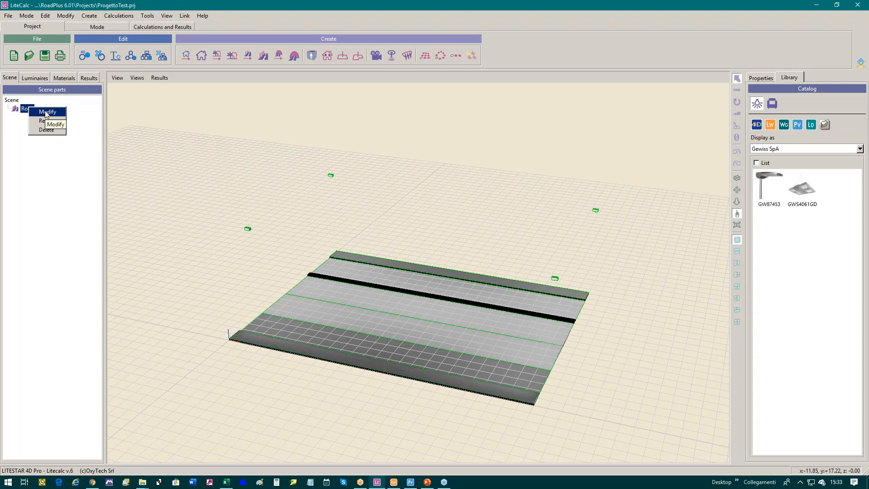
{"action": "left_click", "coordinate": [45, 112]}
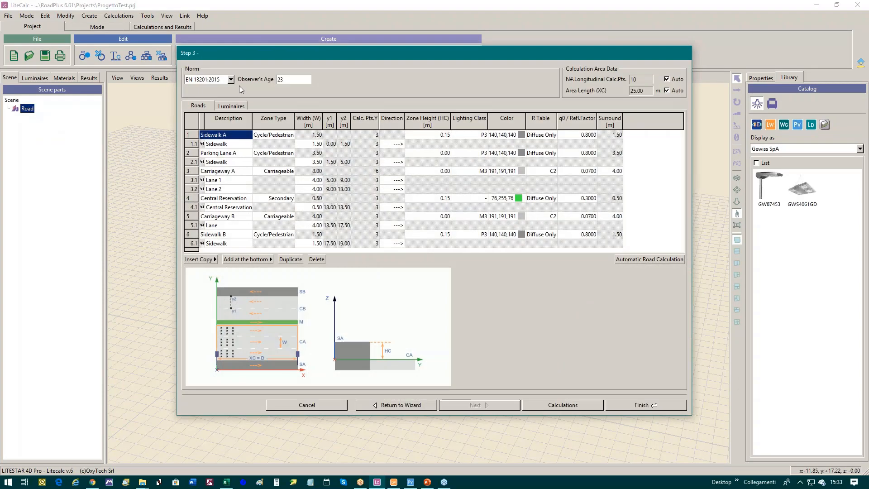
{"action": "left_click", "coordinate": [231, 106]}
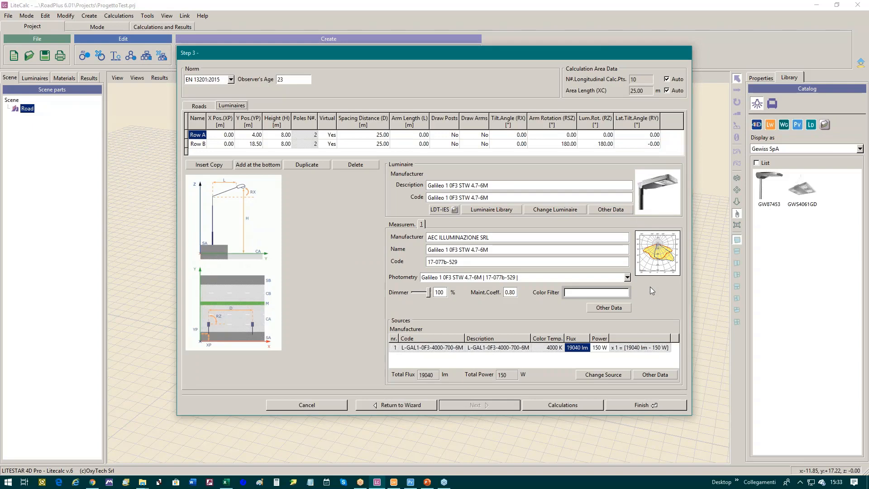
Step: Open the luminaire's photometry data in PhotoView, show its spectrum page, and enlarge the window to view all the charts
{"action": "left_click", "coordinate": [605, 308]}
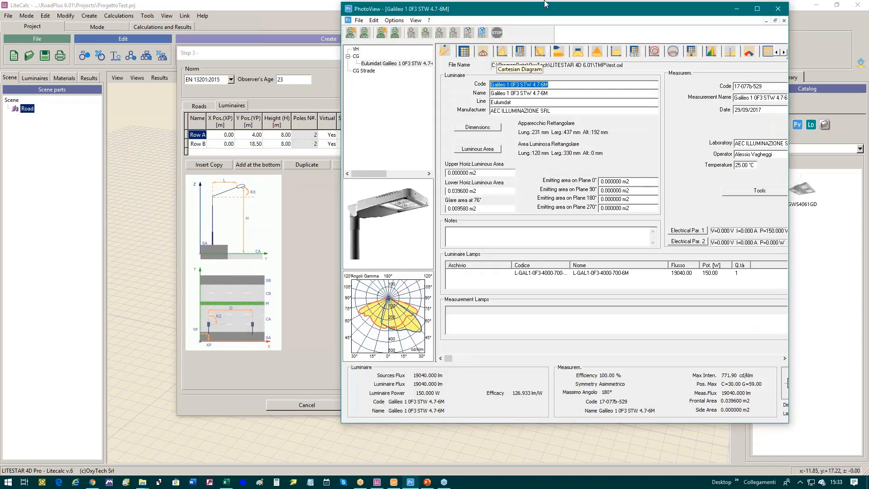
{"action": "left_click", "coordinate": [711, 51]}
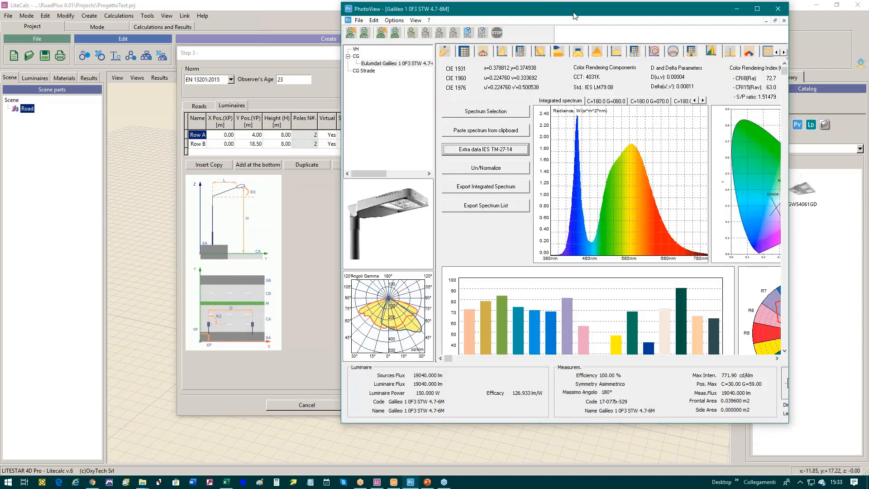
{"action": "left_click_drag", "start_coordinate": [576, 13], "coordinate": [349, 13]}
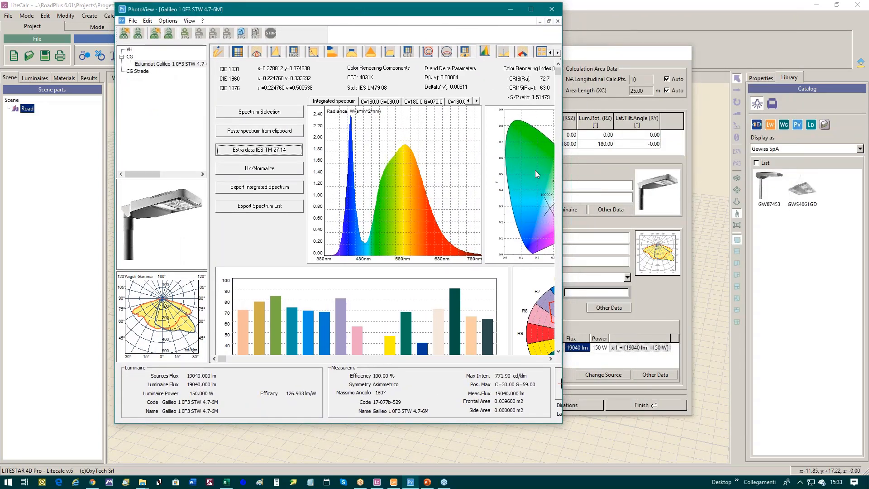
{"action": "left_click_drag", "start_coordinate": [563, 206], "coordinate": [765, 189]}
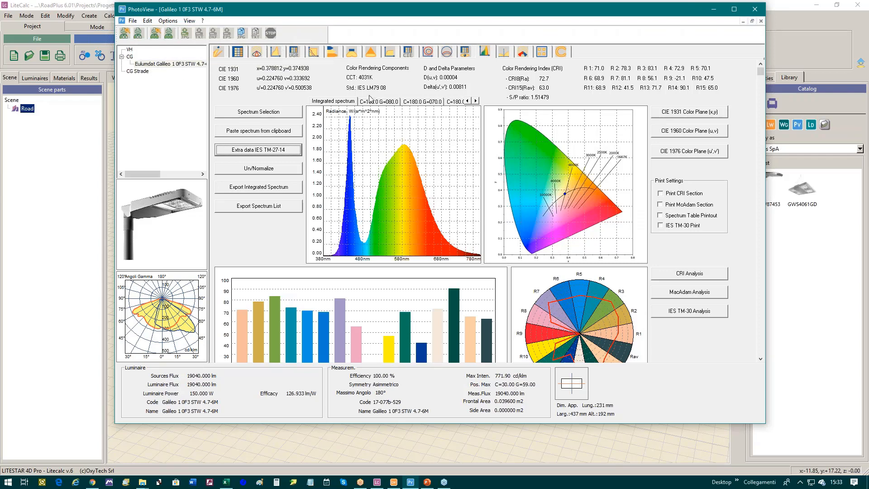
Step: Examine the directional spectra, including C=180 G=60 and C=0 G=40, and return to the integrated spectrum
{"action": "left_click", "coordinate": [398, 102]}
{"action": "left_click", "coordinate": [412, 102]}
{"action": "left_click", "coordinate": [457, 101]}
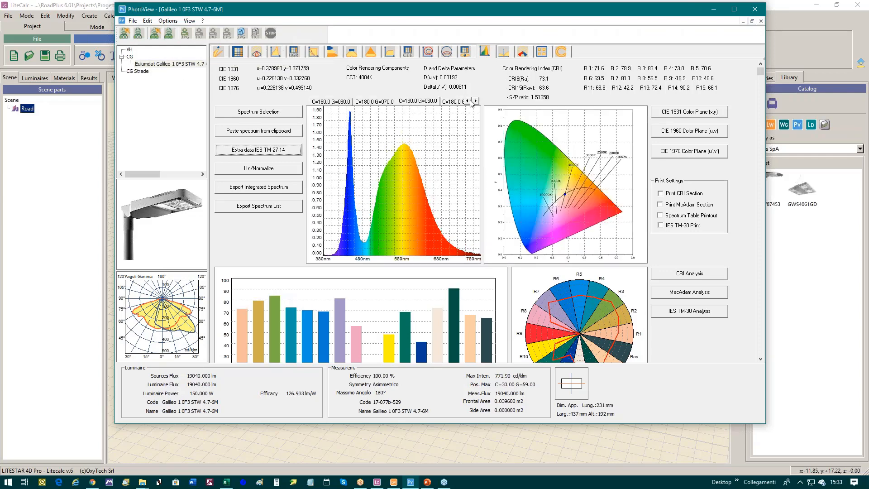
{"action": "left_click", "coordinate": [475, 100]}
{"action": "left_click", "coordinate": [475, 100]}
{"action": "left_click", "coordinate": [475, 100]}
{"action": "left_click", "coordinate": [417, 102]}
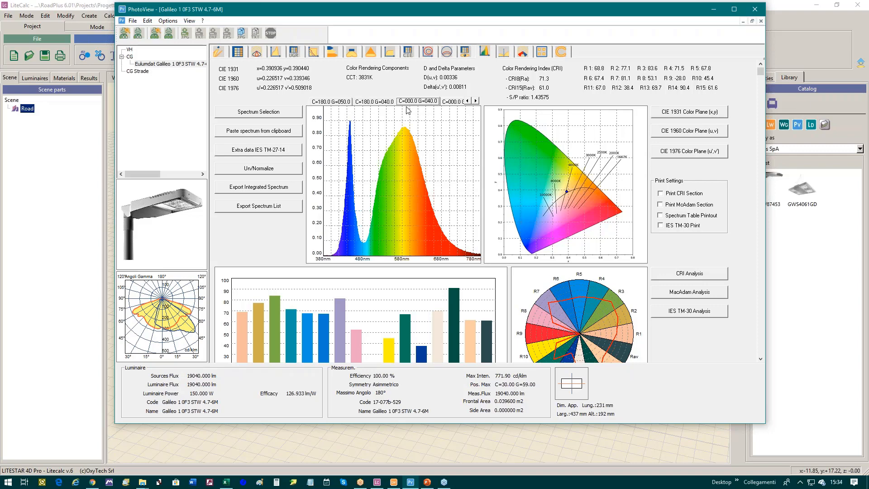
{"action": "left_click", "coordinate": [467, 101]}
{"action": "left_click", "coordinate": [466, 100]}
{"action": "left_click", "coordinate": [467, 101]}
{"action": "left_click", "coordinate": [467, 101]}
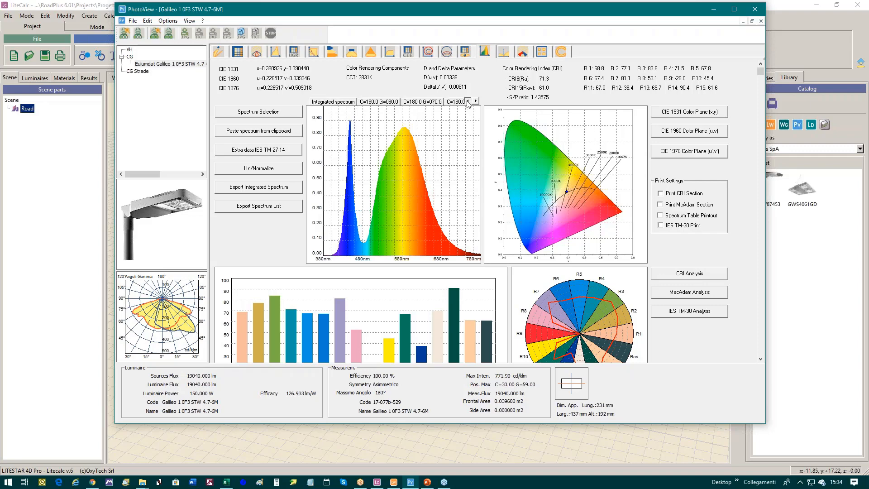
{"action": "left_click", "coordinate": [332, 102]}
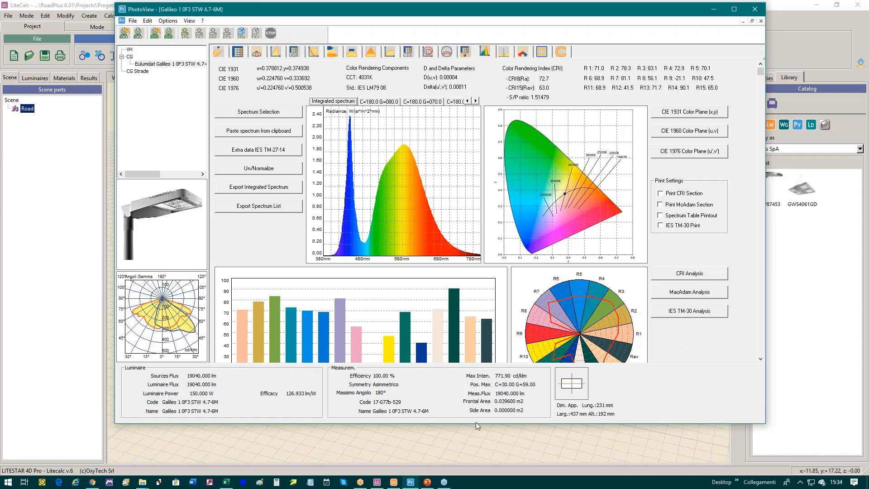
Step: View the MacAdam and IES TM-30 analyses of the luminaire's spectrum, and return to LiteCalc's road luminaire data
{"action": "left_click_drag", "start_coordinate": [476, 424], "coordinate": [480, 443]}
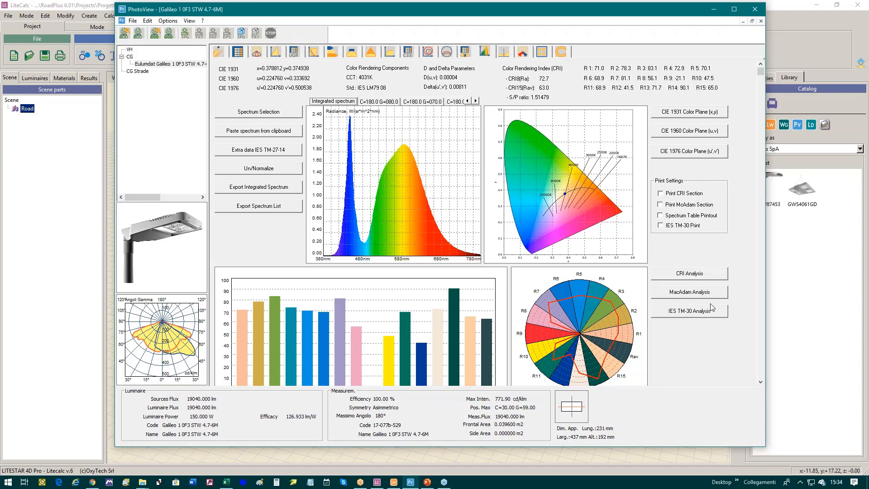
{"action": "left_click", "coordinate": [689, 292]}
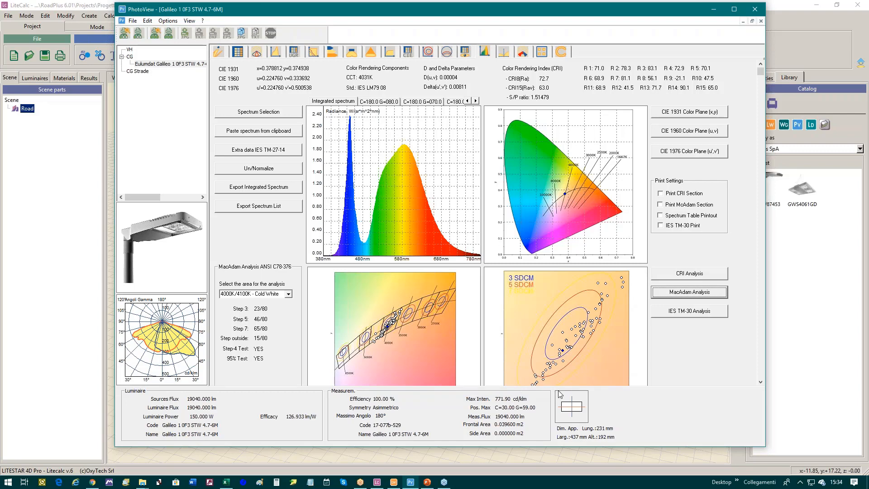
{"action": "left_click", "coordinate": [695, 312]}
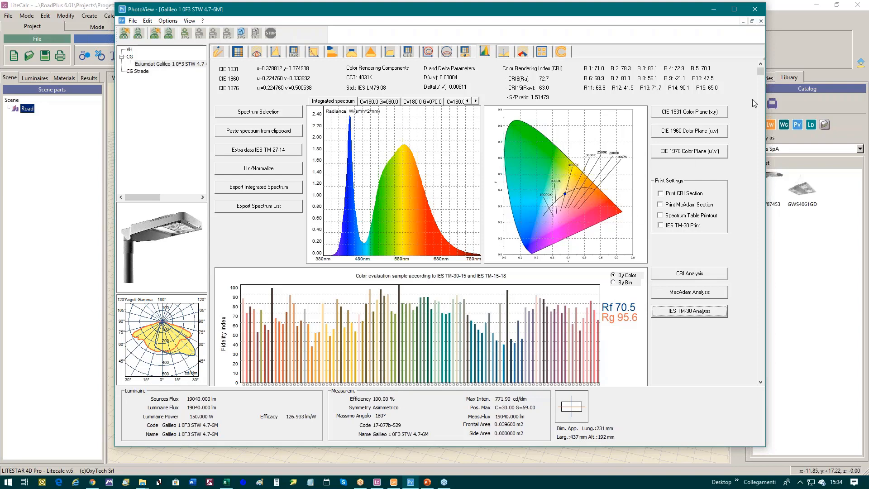
{"action": "left_click_drag", "start_coordinate": [761, 68], "coordinate": [735, 38]}
{"action": "left_click", "coordinate": [60, 224]}
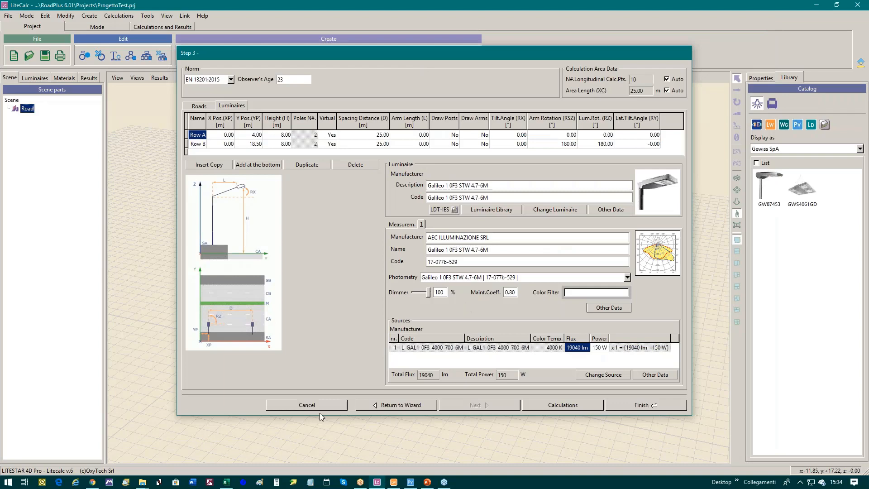
Step: Run the lighting calculation for the road project from its luminaire data with the existing calculation settings
{"action": "left_click", "coordinate": [563, 405]}
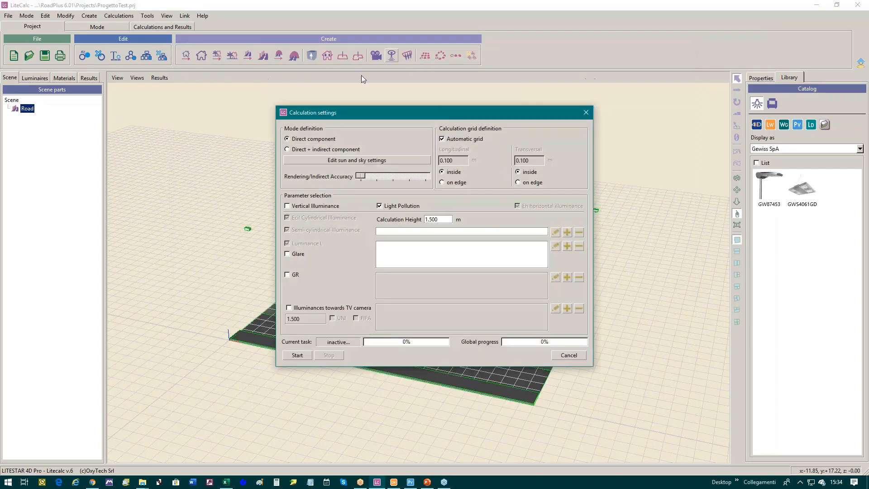
{"action": "left_click", "coordinate": [297, 355]}
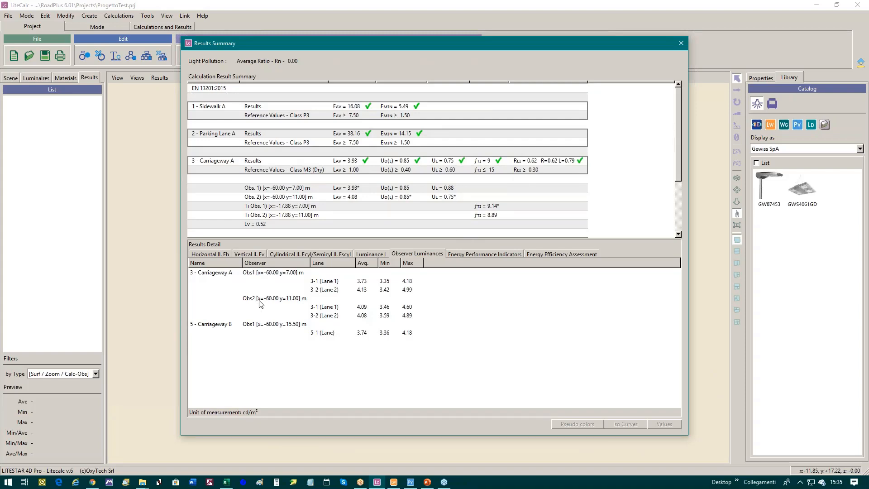
Step: Display the luminance value grids for both Carriageway A observers and the Carriageway B observer, plus the isoluminance curves for Carriageway B
{"action": "left_click", "coordinate": [257, 273]}
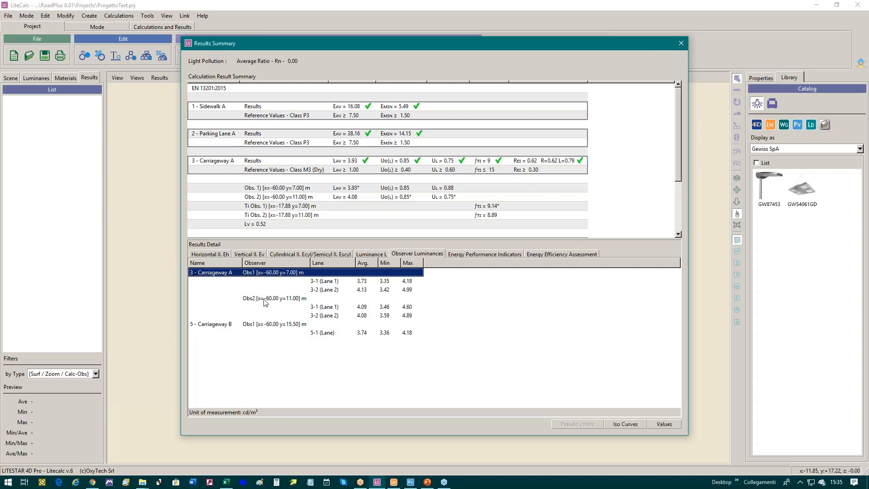
{"action": "left_click", "coordinate": [267, 298], "text": "ctrl"}
{"action": "left_click", "coordinate": [270, 324], "text": "ctrl"}
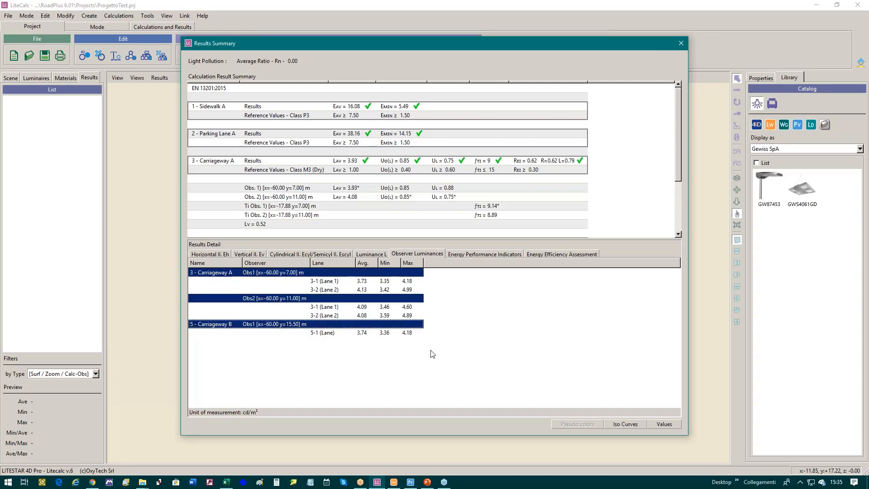
{"action": "left_click", "coordinate": [659, 423]}
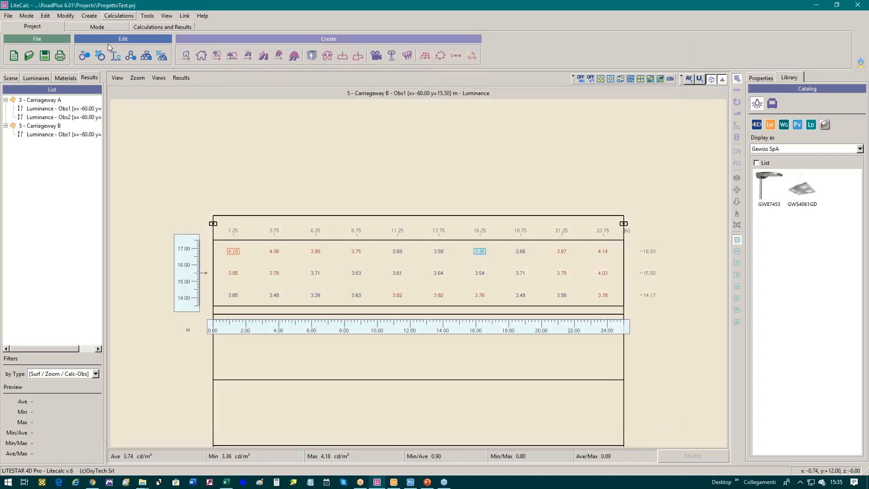
{"action": "left_click", "coordinate": [118, 78]}
{"action": "left_click", "coordinate": [136, 108]}
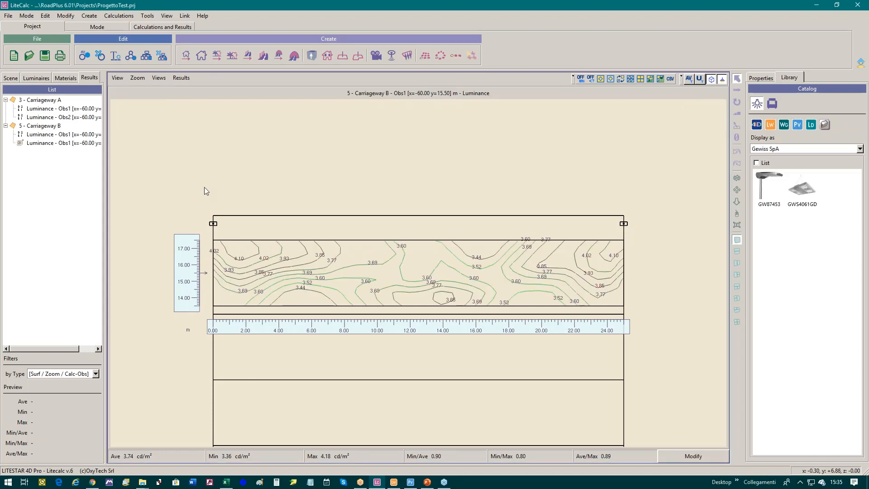
Step: Open the project printout in PrintManager and show its print preview in a maximized window
{"action": "left_click", "coordinate": [60, 56]}
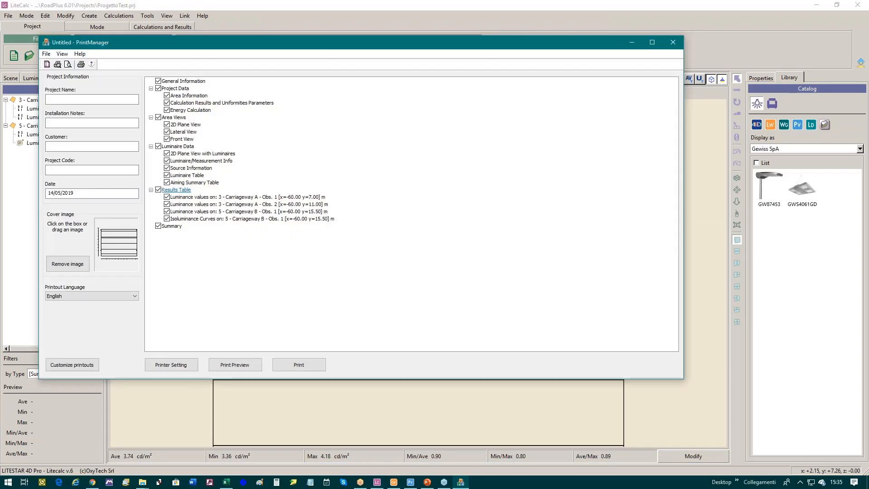
{"action": "left_click", "coordinate": [235, 367]}
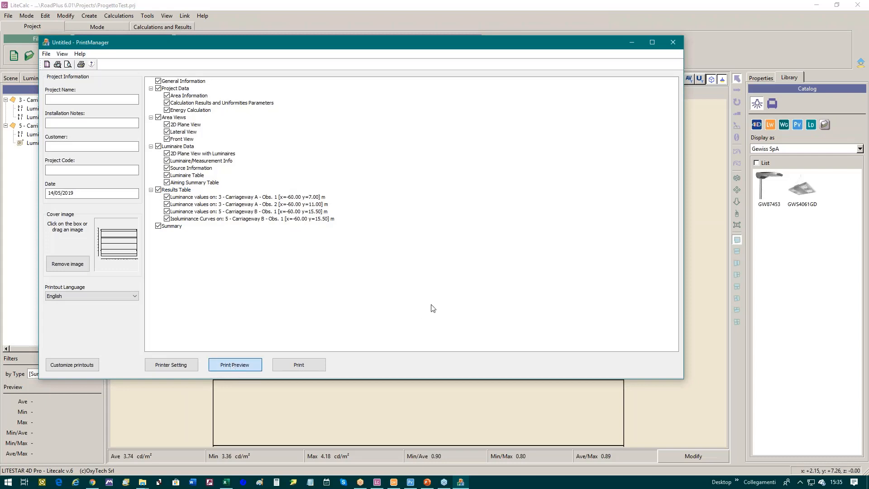
{"action": "left_click", "coordinate": [652, 42]}
Step: Page through the report preview, examining the area data, calculation results, energy calculation, area views, luminaire data and Carriageway A luminance values
{"action": "left_click", "coordinate": [46, 16]}
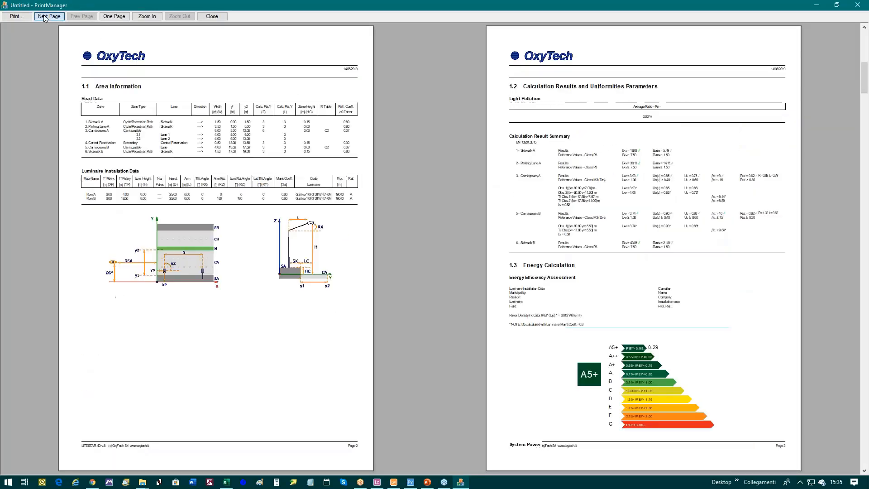
{"action": "left_click", "coordinate": [45, 17]}
{"action": "left_click", "coordinate": [45, 17]}
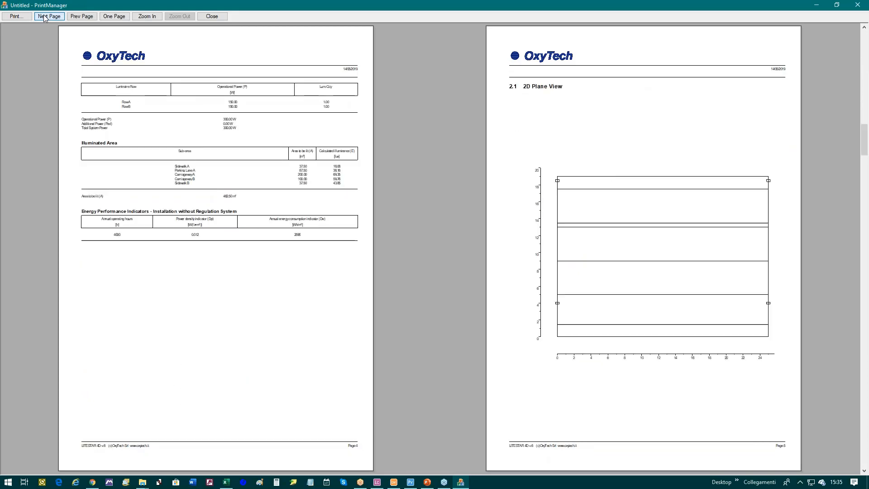
{"action": "left_click", "coordinate": [45, 16]}
{"action": "left_click", "coordinate": [44, 17]}
{"action": "left_click", "coordinate": [44, 17]}
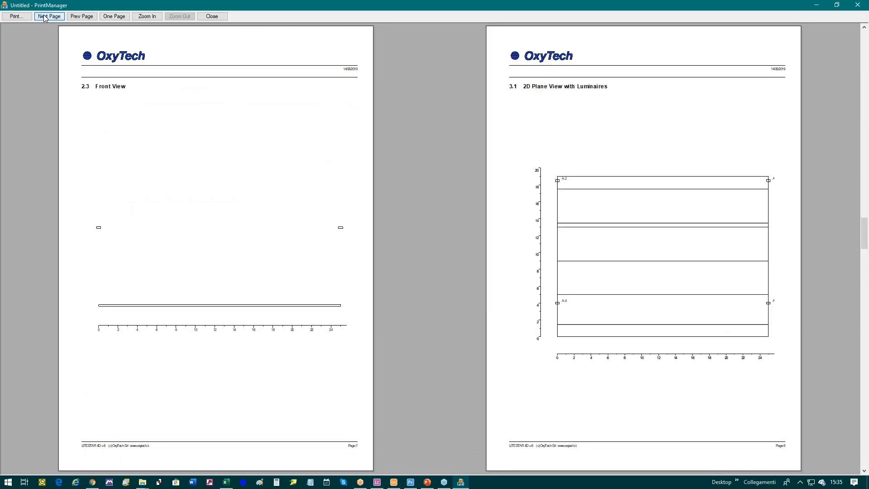
{"action": "left_click", "coordinate": [44, 18]}
{"action": "left_click", "coordinate": [44, 17]}
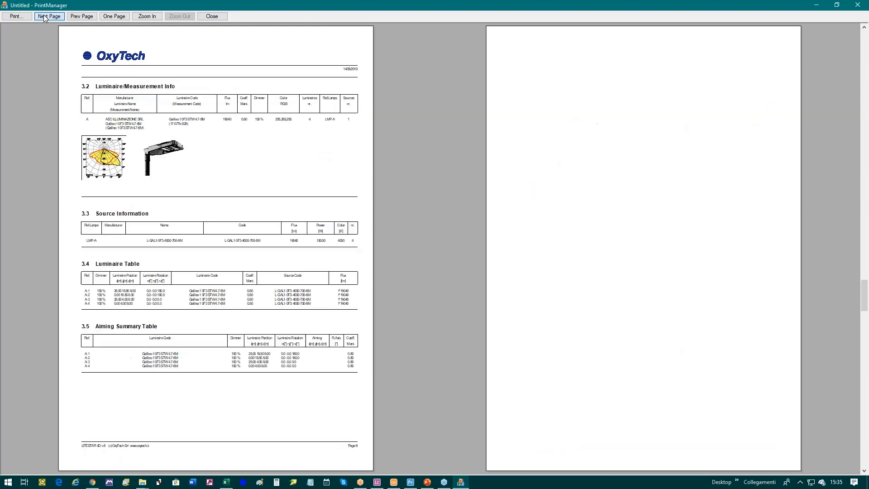
{"action": "left_click", "coordinate": [44, 17]}
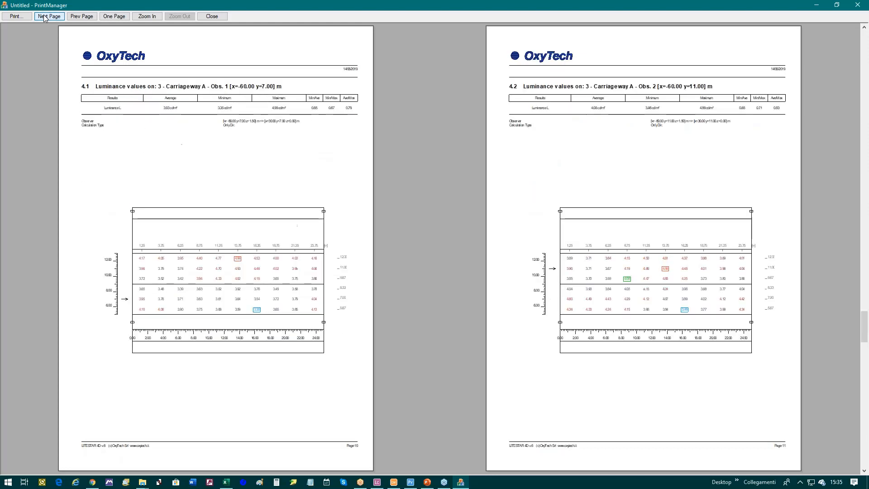